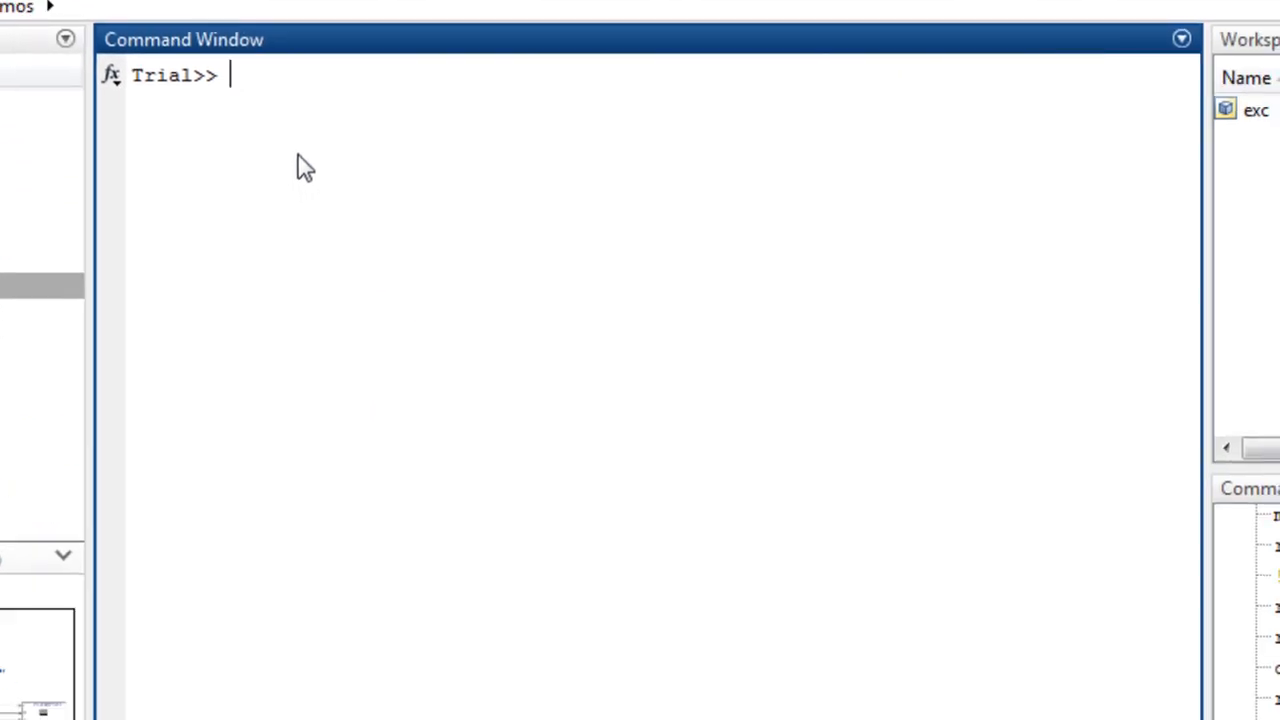
Step: Run mex -setup to start configuring the default compiler for building MEX-files
text(mex -)
key(BackSpace)
text(-setup)
key(Return)
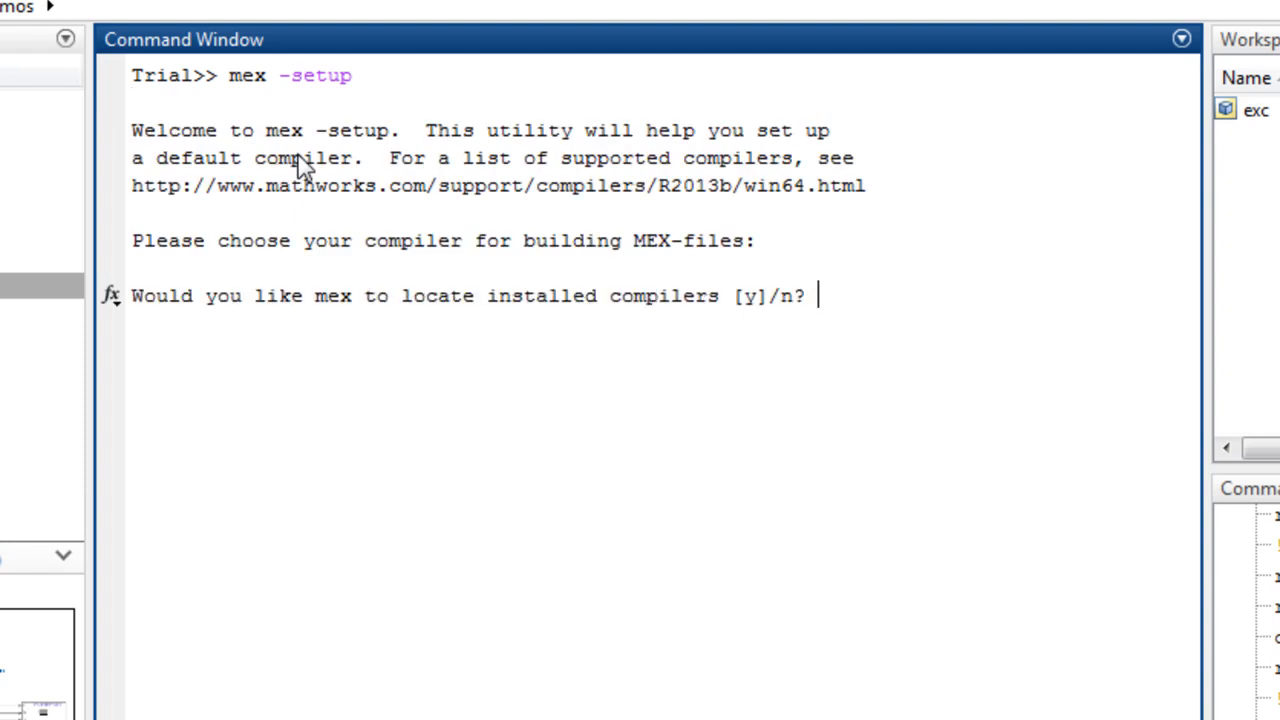
Step: Let mex locate installed compilers, choose compiler 1, Microsoft Software Development Kit (SDK) 7.1, and confirm the choice
text(y)
key(Return)
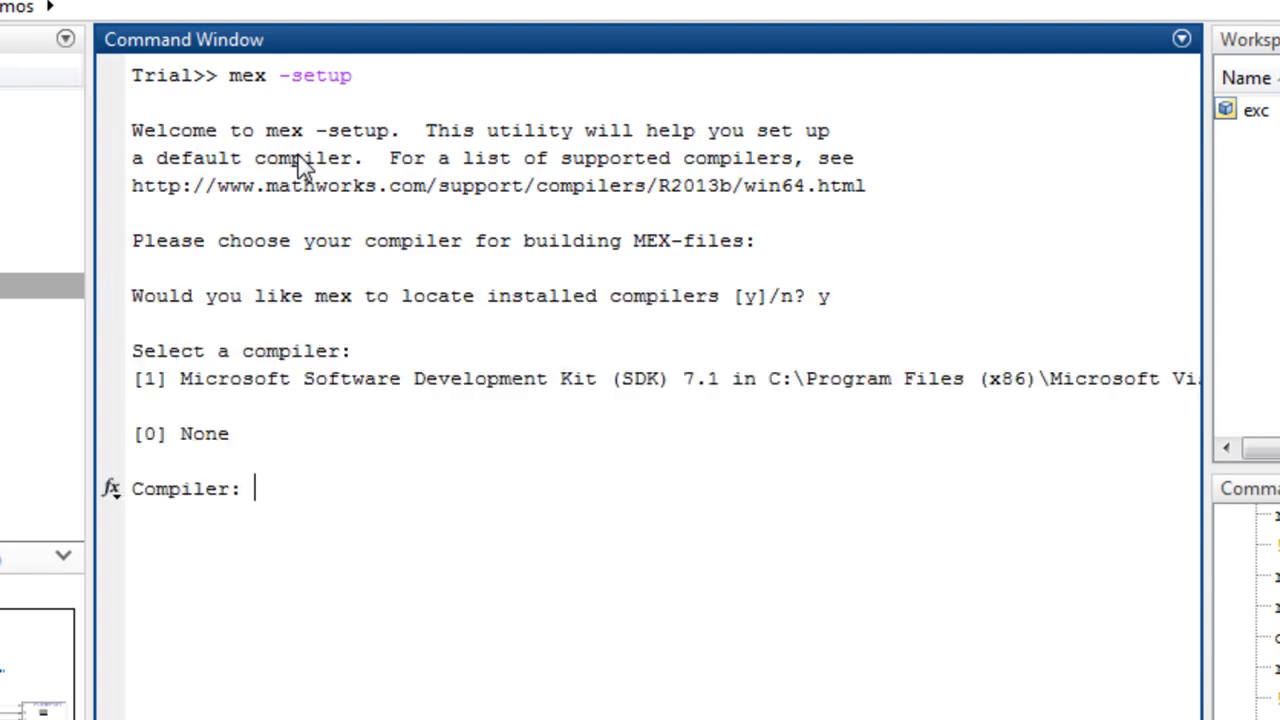
text(1)
key(Return)
text(y)
key(Return)
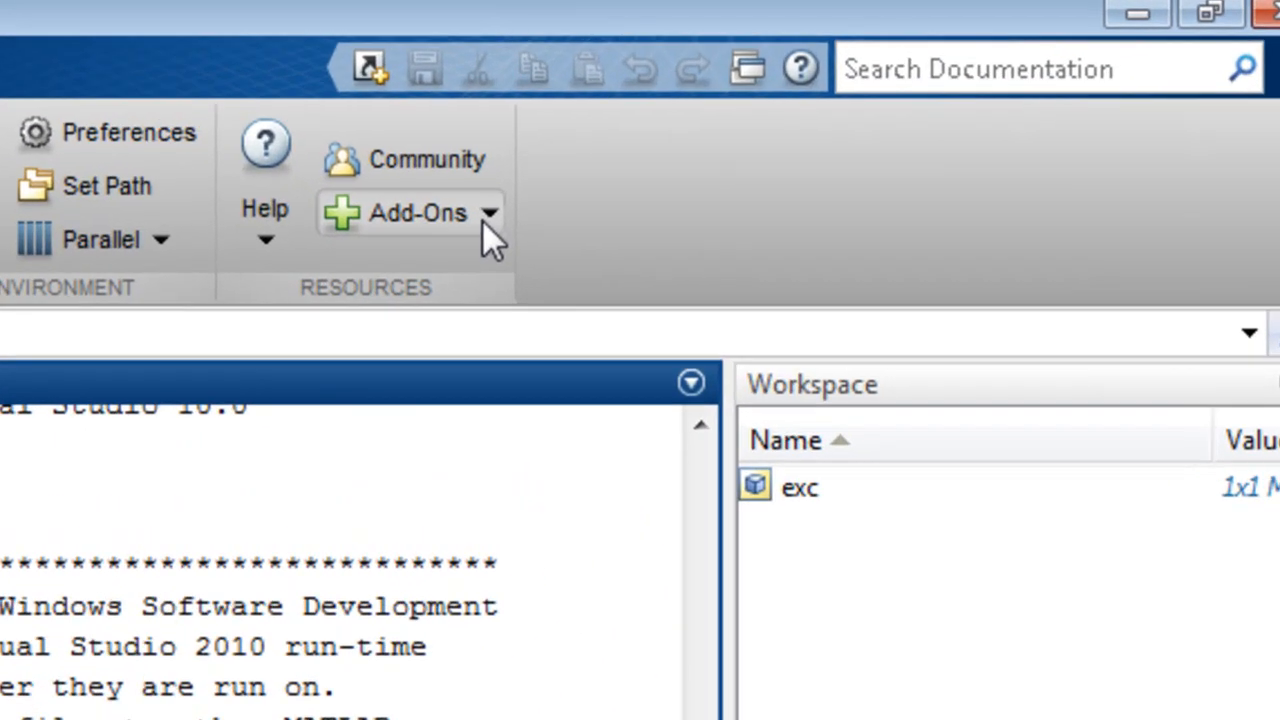
Step: Start getting hardware support packages with Install from Internet and select the Raspberry Pi package for installation
click(600, 185)
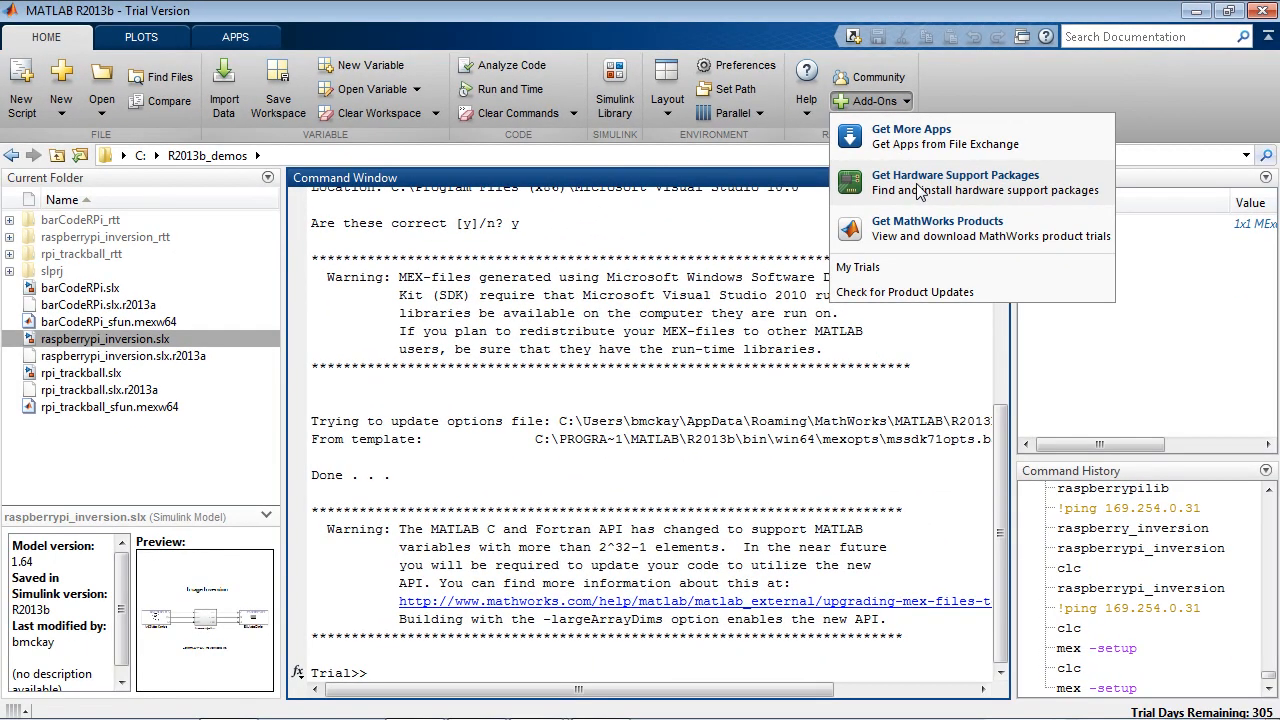
click(916, 183)
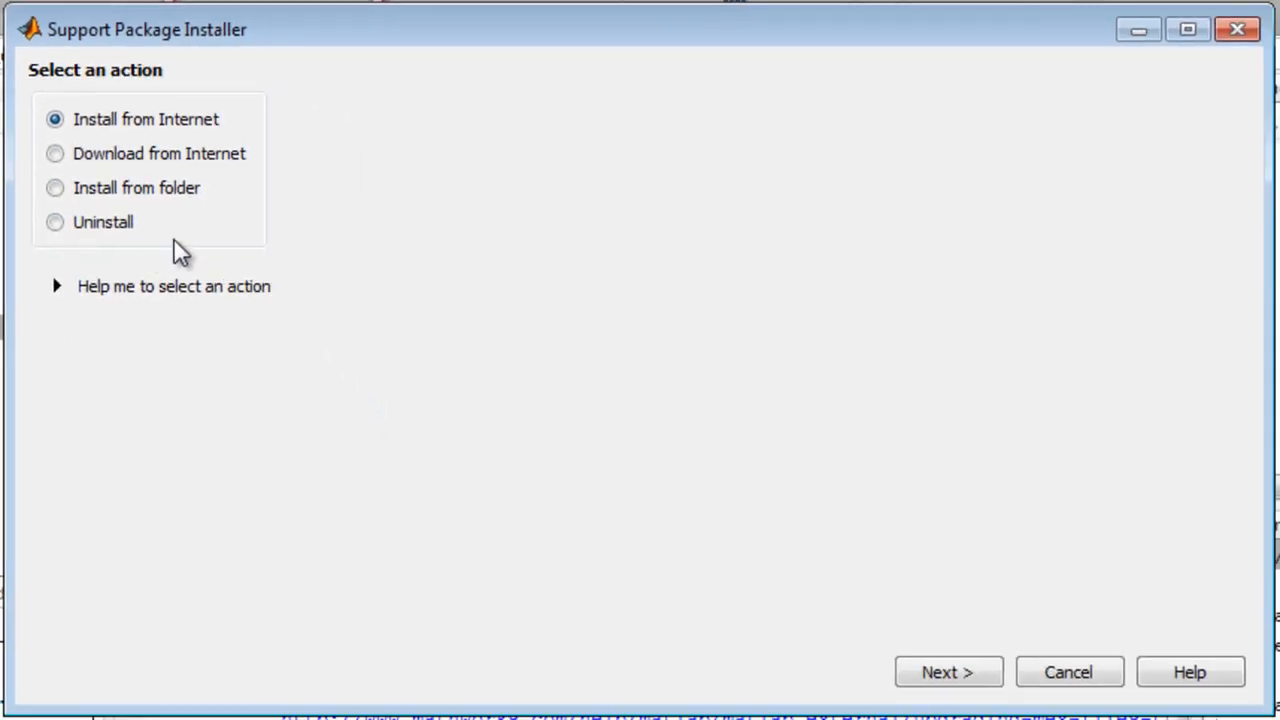
click(948, 676)
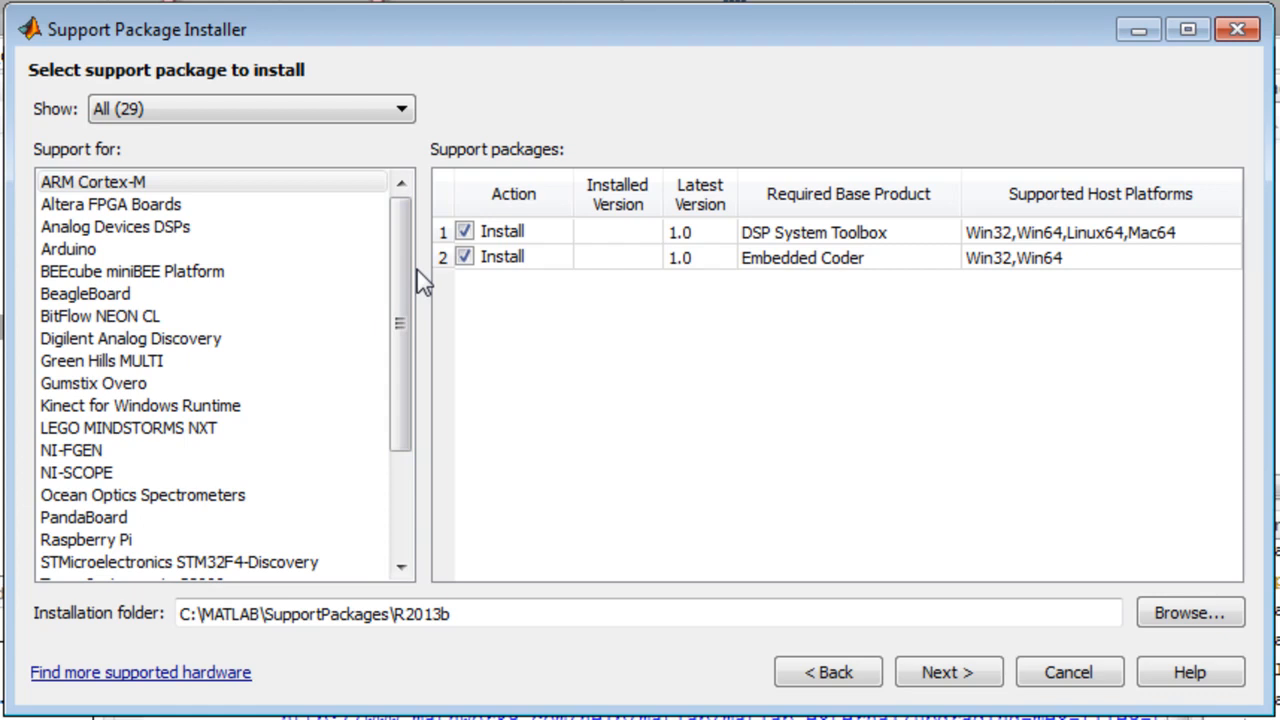
click(122, 541)
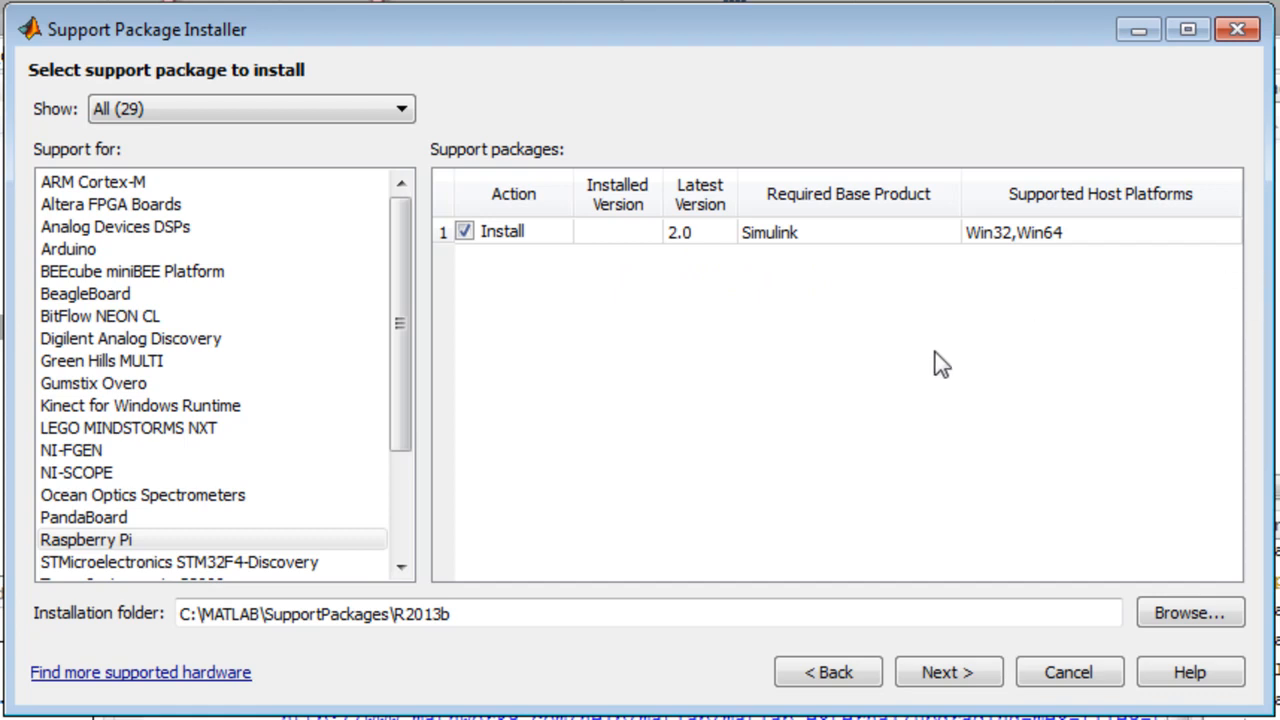
click(969, 678)
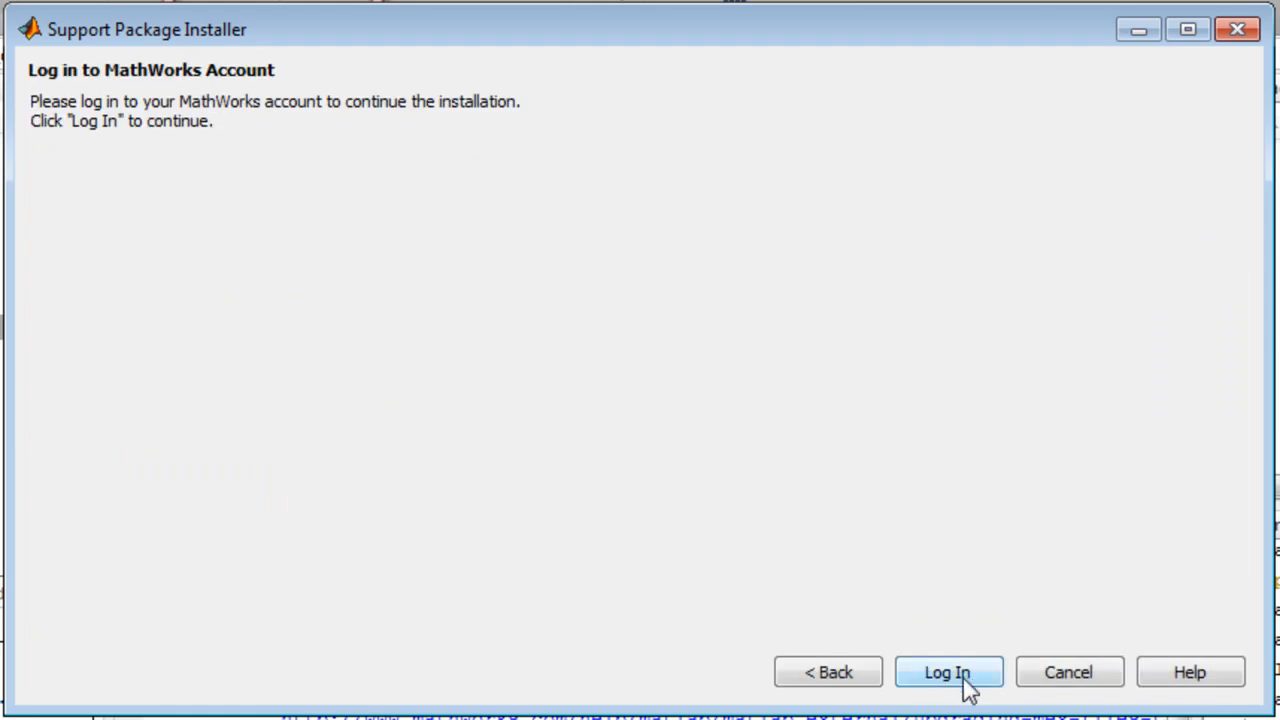
Step: Log in to the MathWorks account by entering the account password
click(960, 676)
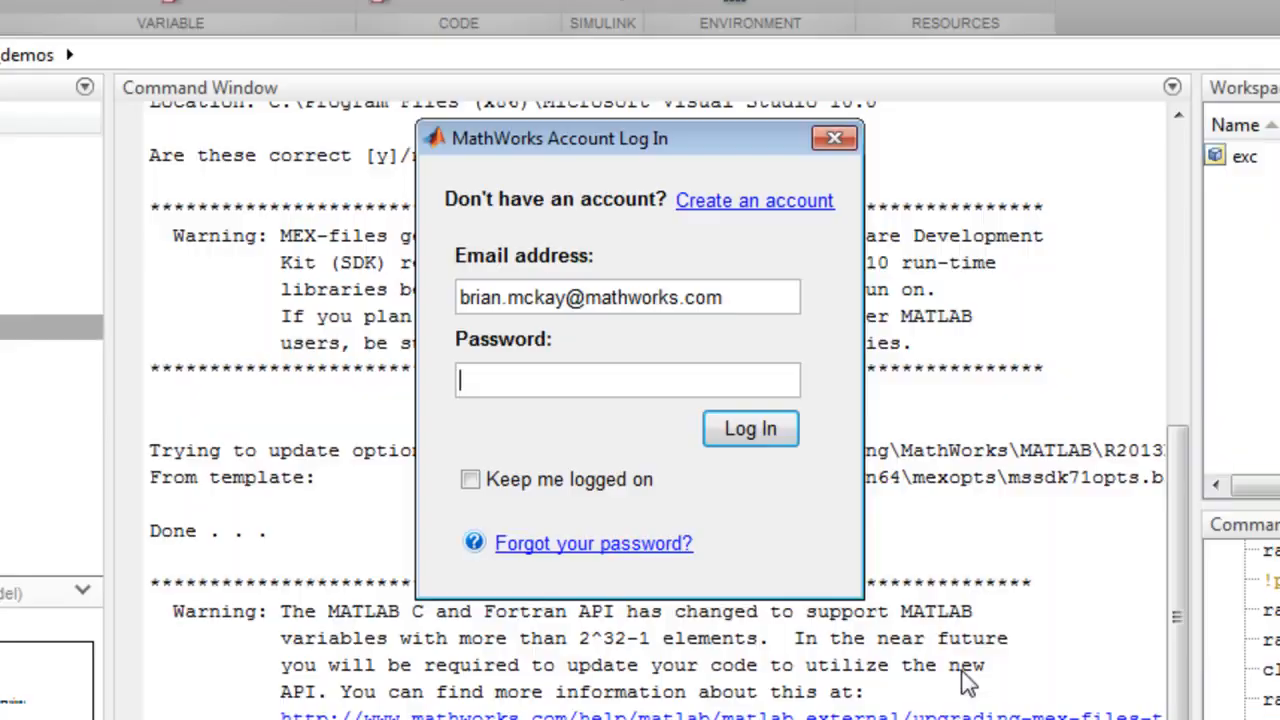
text(••••••••••)
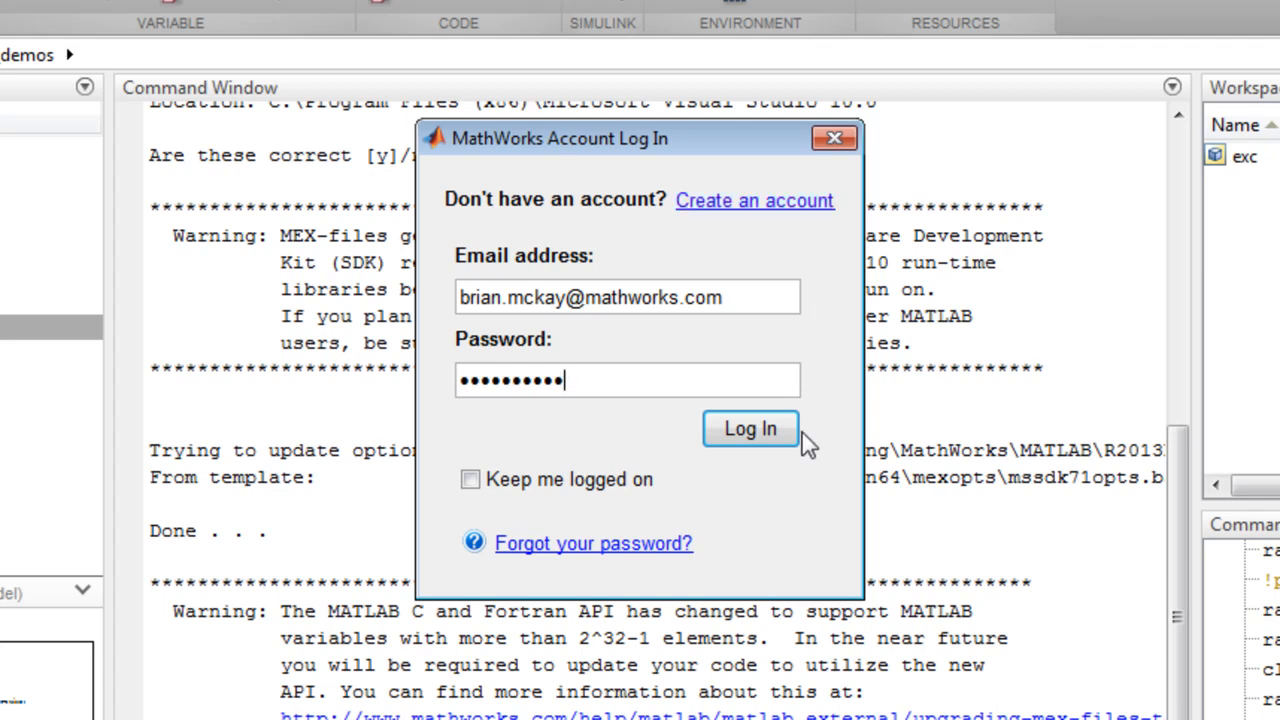
click(755, 434)
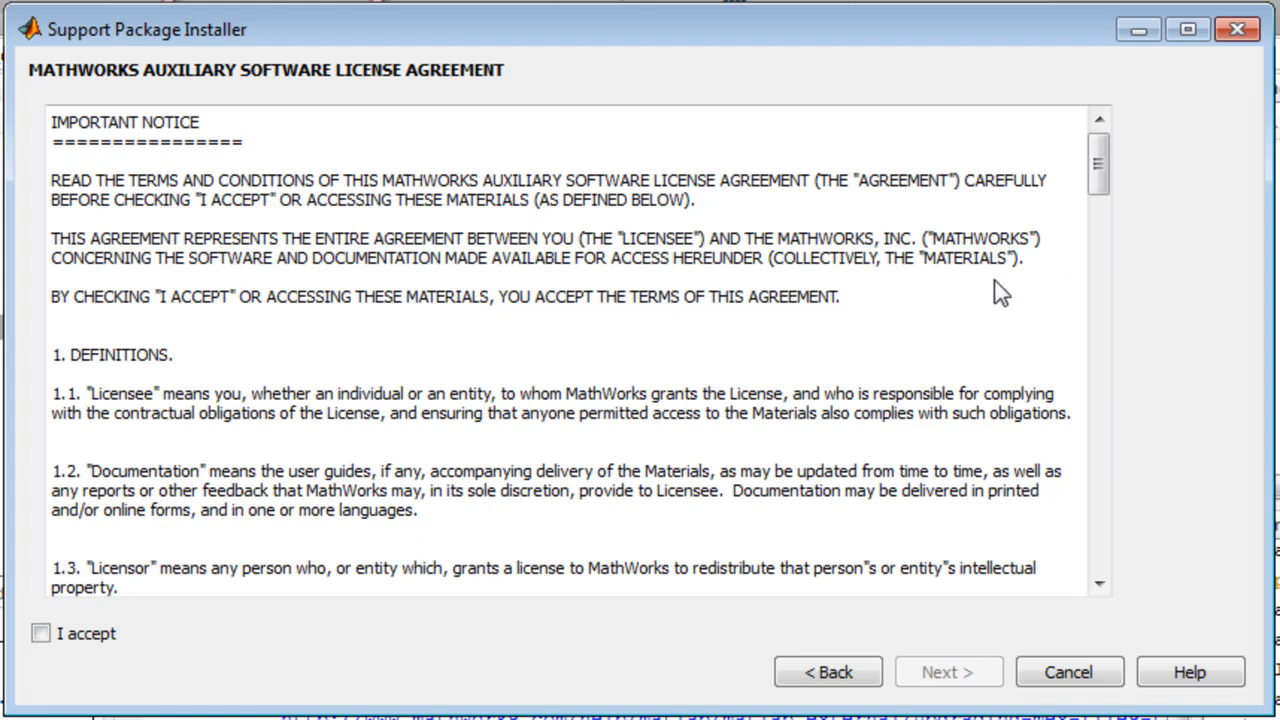
Step: Accept the license agreement and install the Simulink Support Package for Raspberry Pi Hardware
click(44, 635)
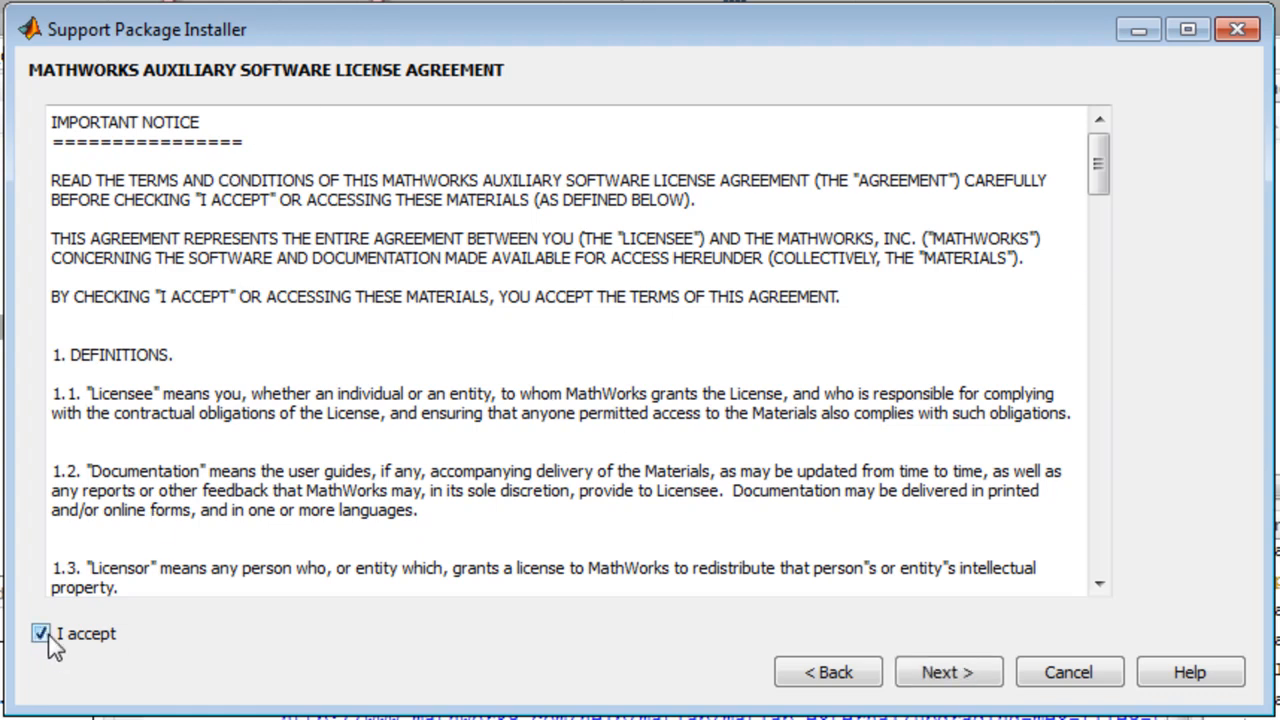
click(965, 676)
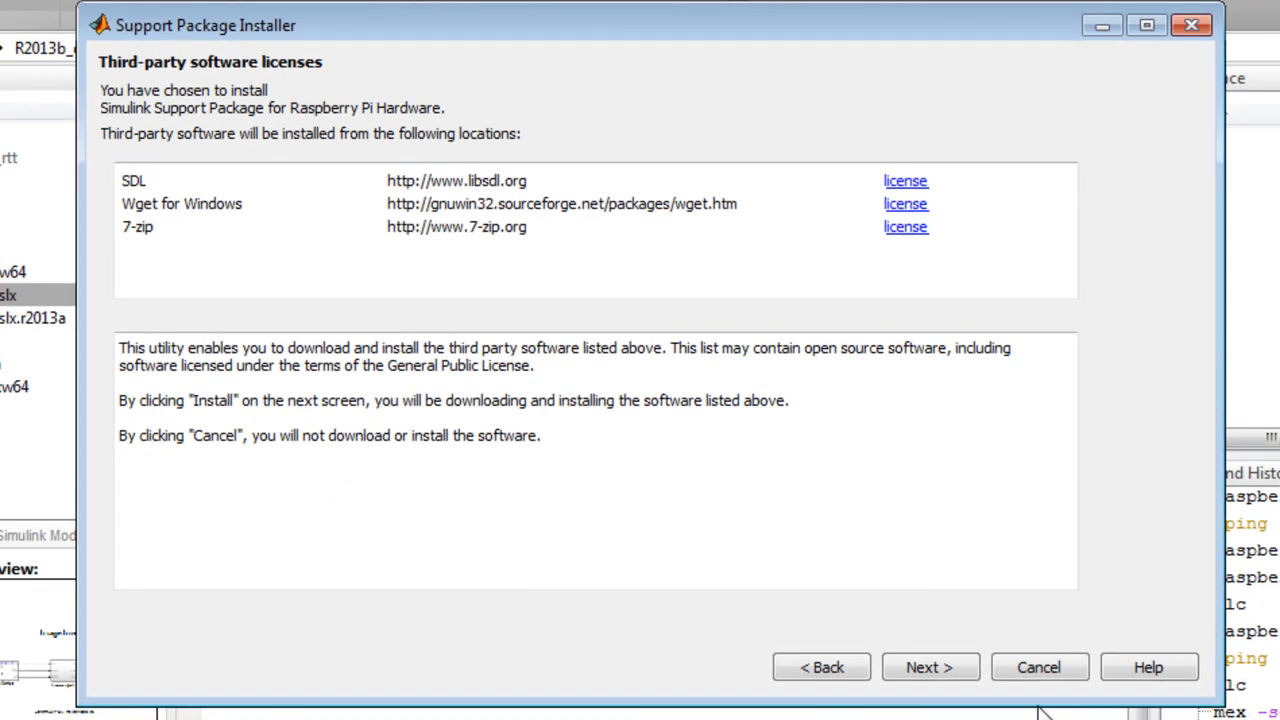
click(929, 668)
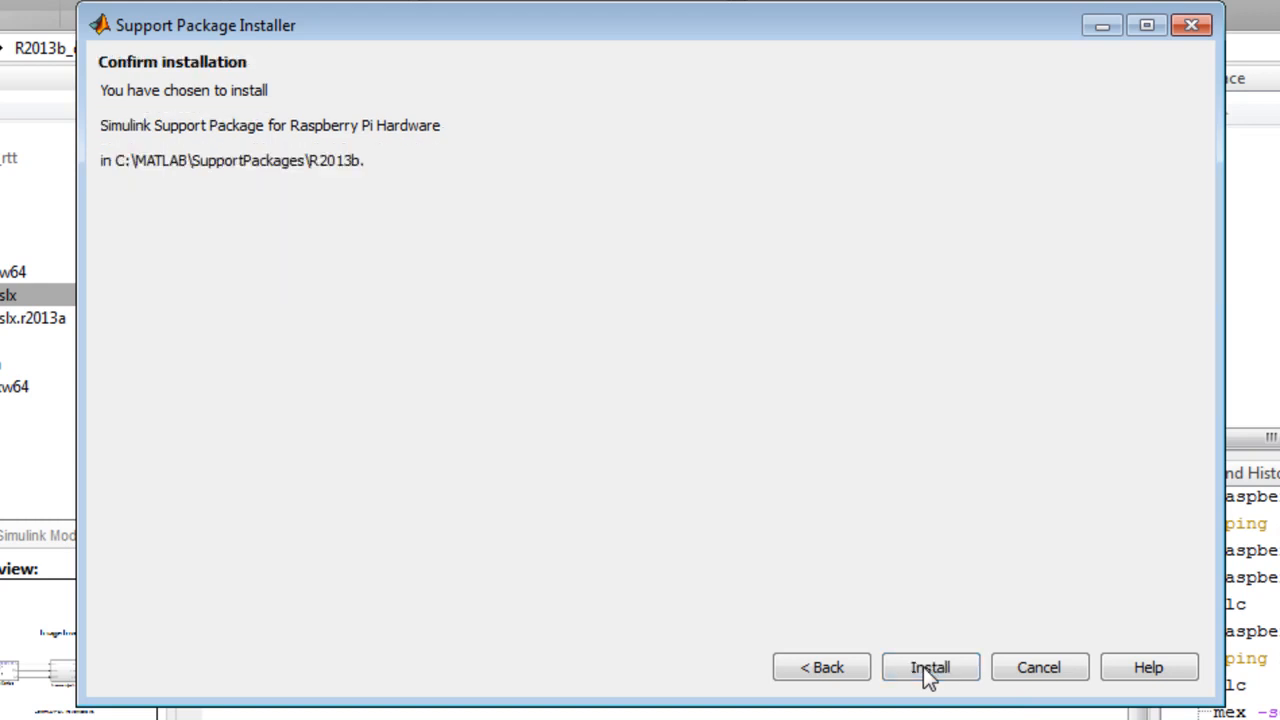
click(929, 676)
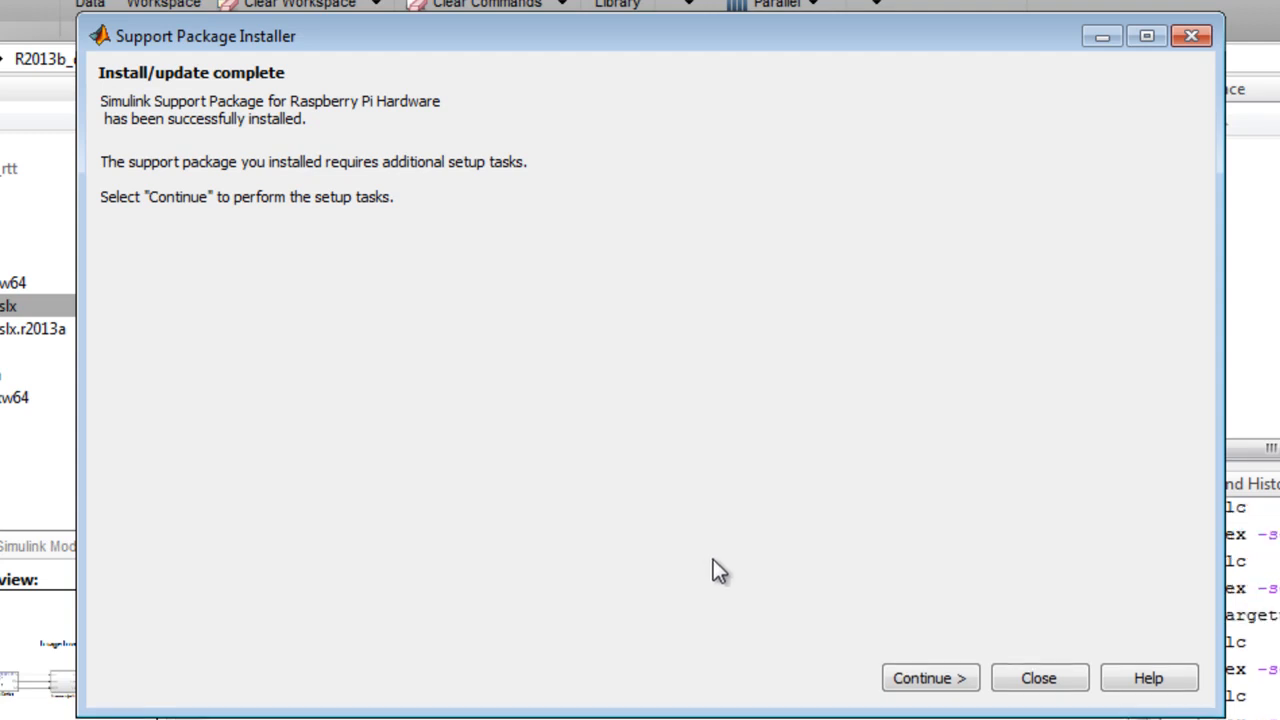
Step: Continue to the setup tasks for the Raspberry Pi support package and download the board's firmware
click(930, 680)
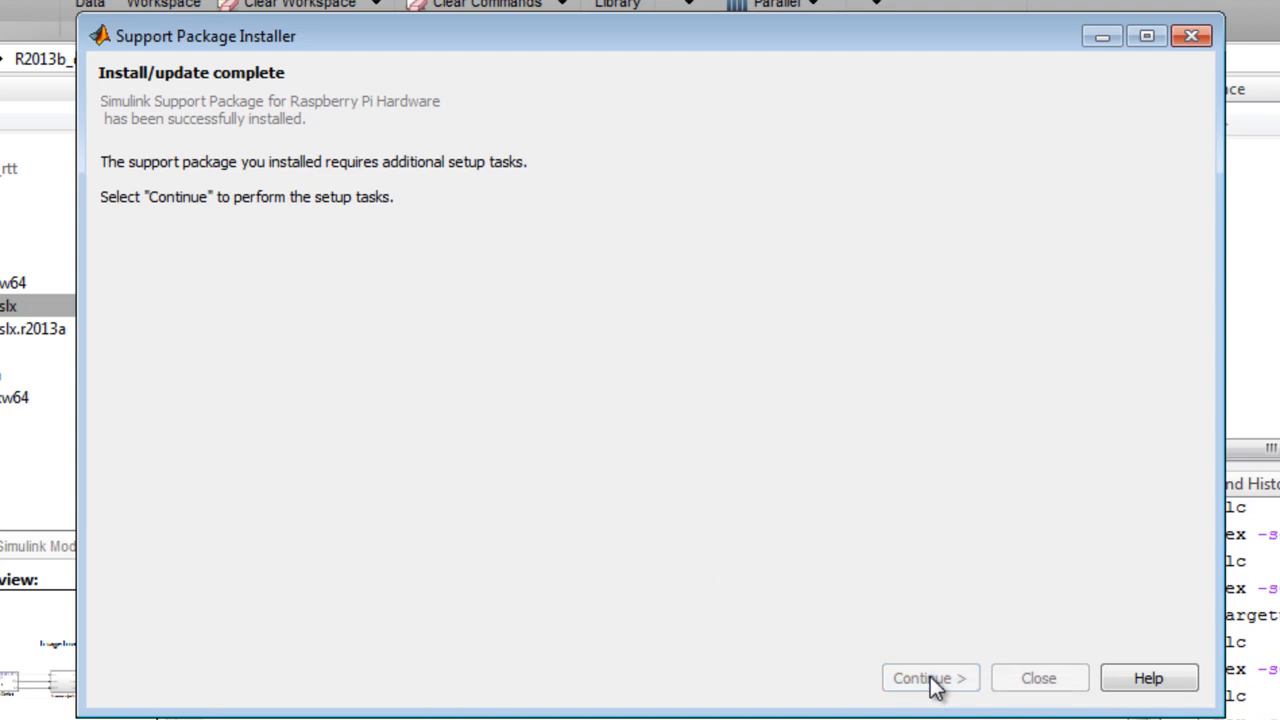
click(930, 679)
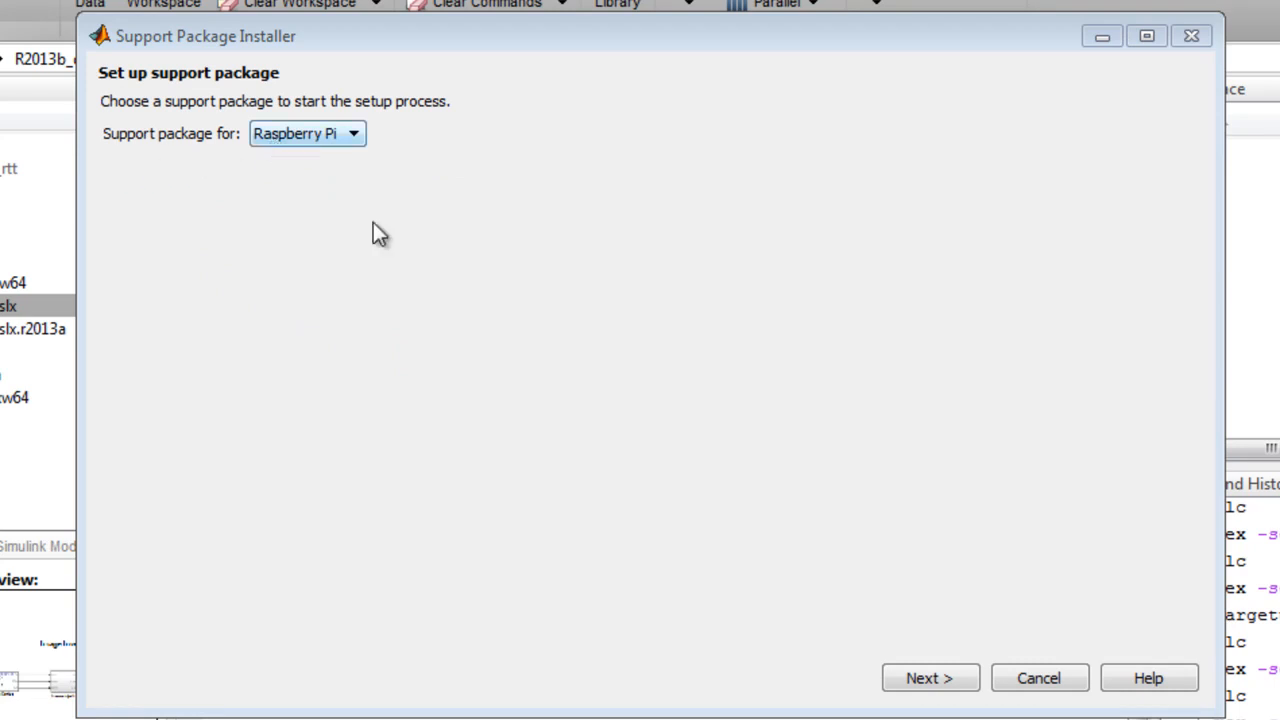
click(930, 679)
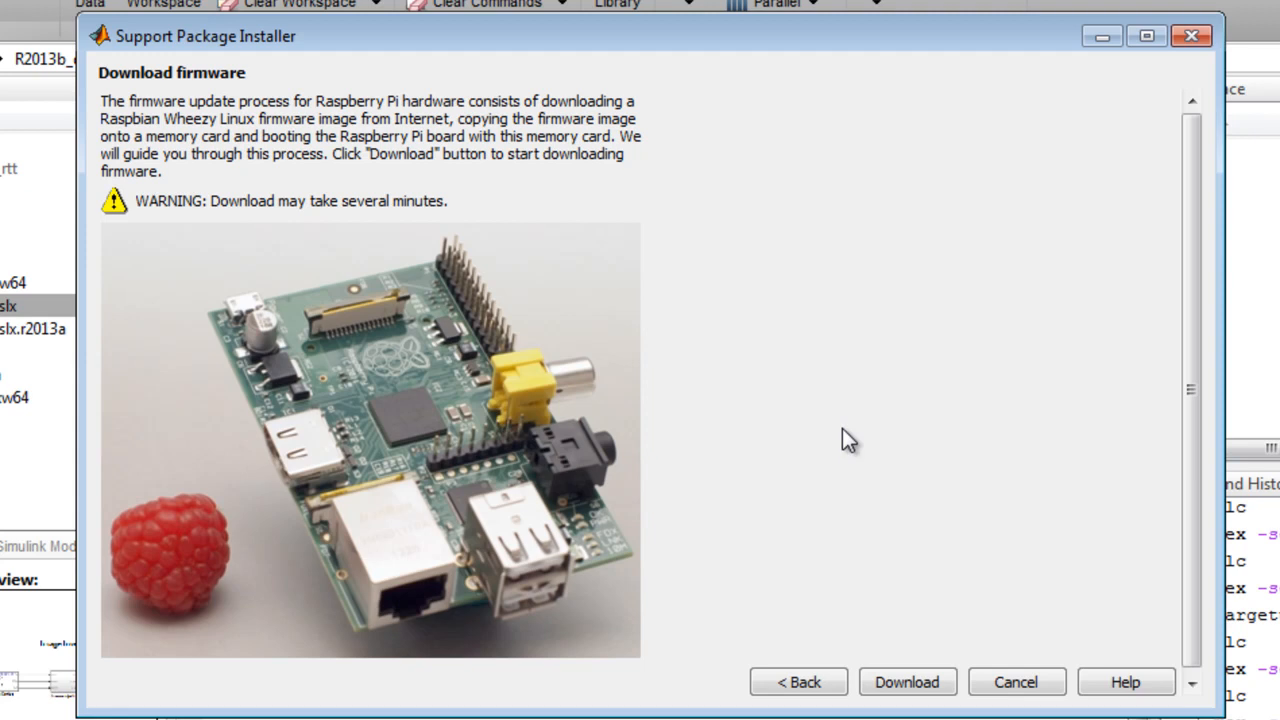
click(908, 684)
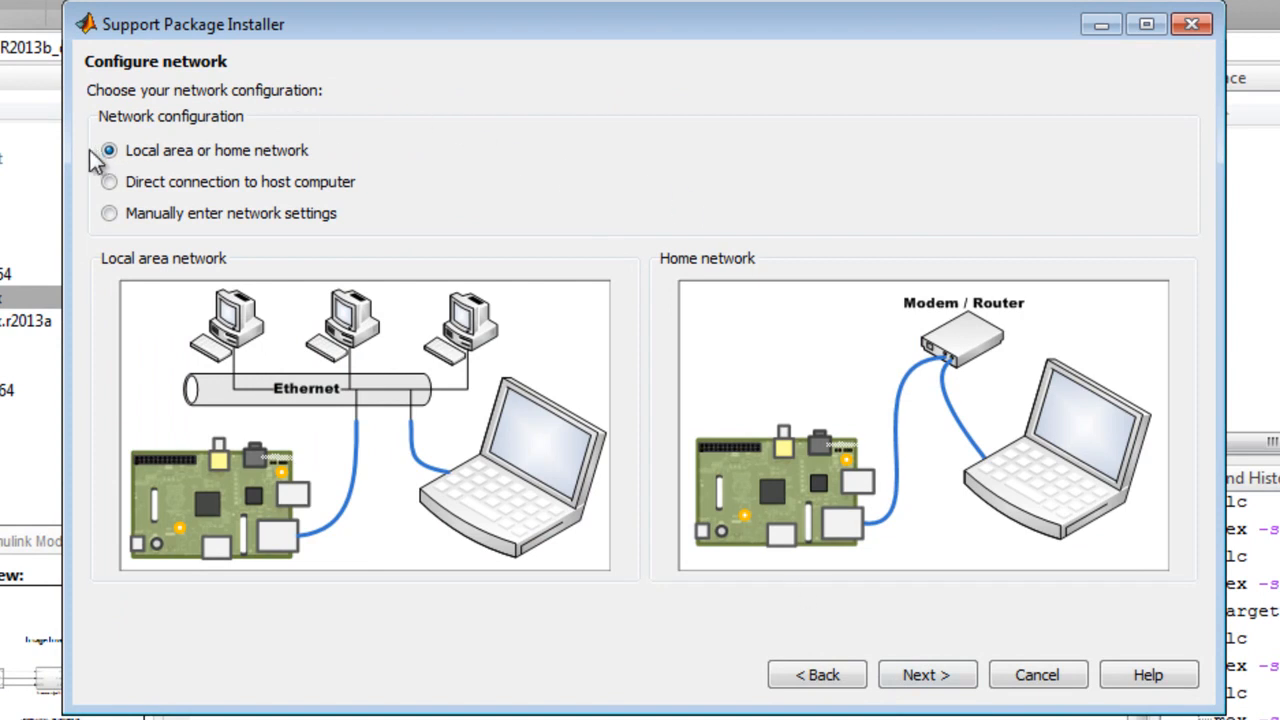
Step: Configure the board's network with manually entered settings using IP address 169.254.0.31, and proceed to drive selection
click(109, 183)
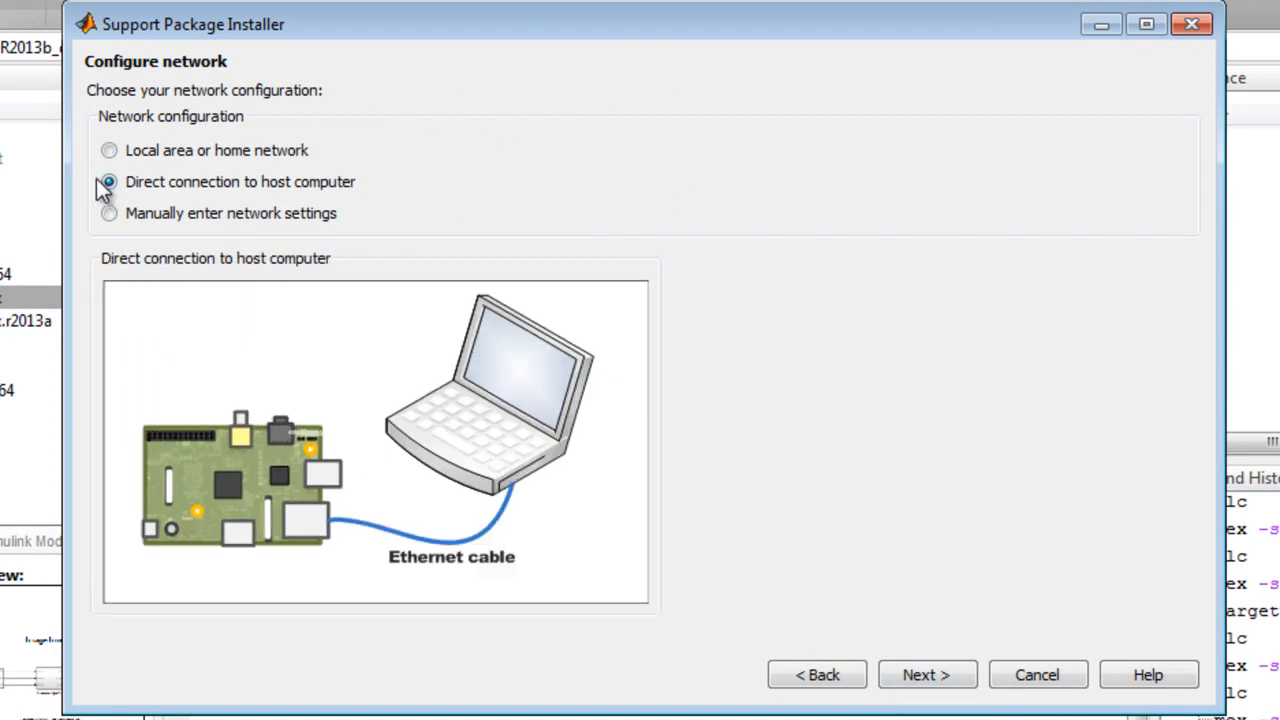
click(108, 214)
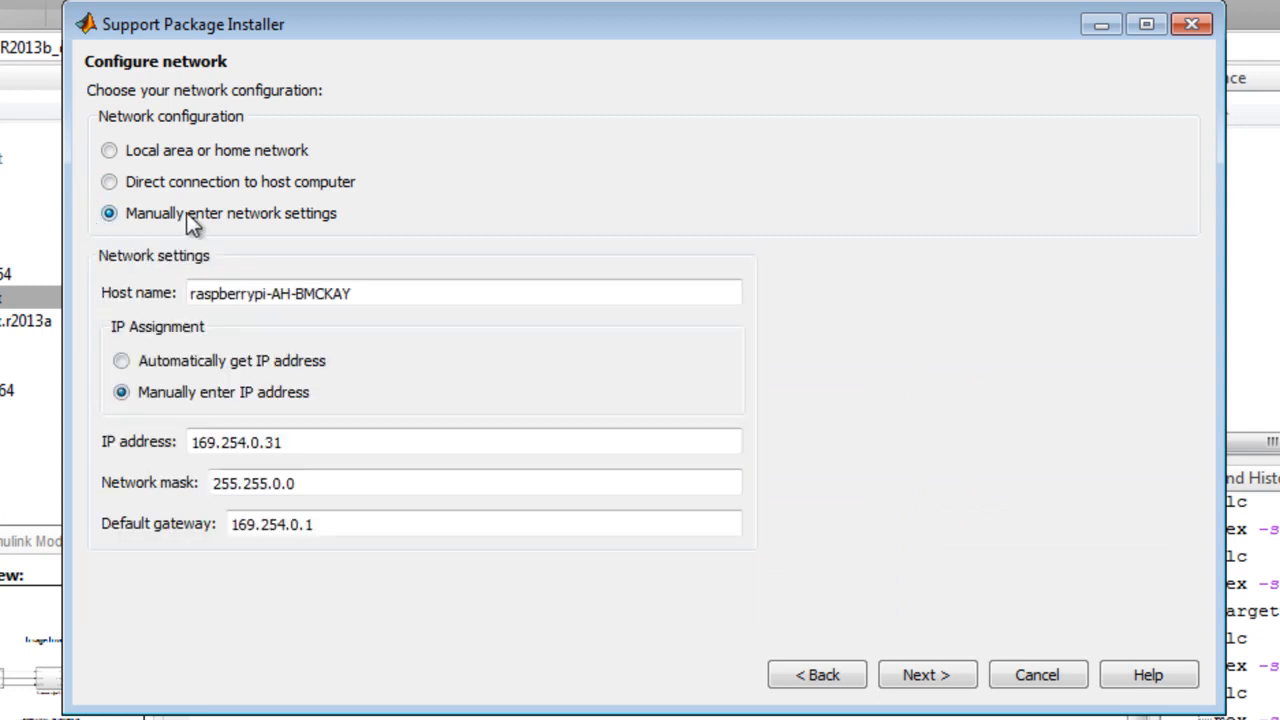
double_click(333, 441)
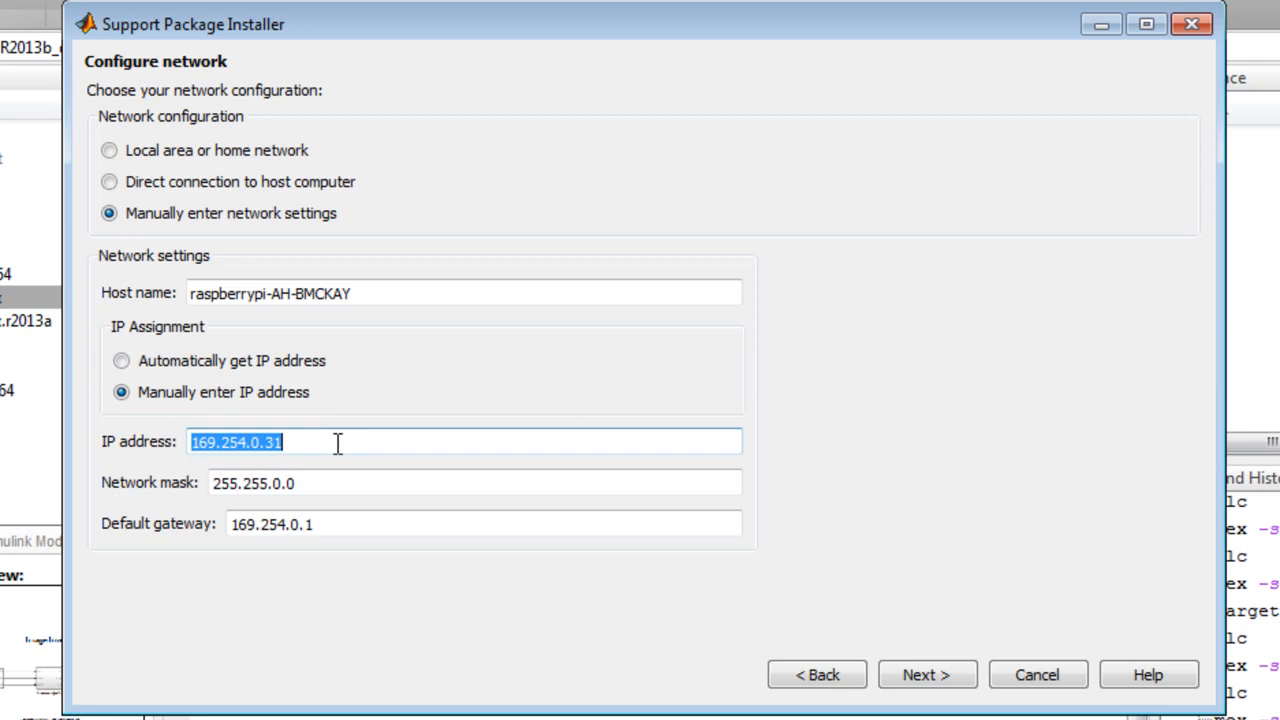
click(333, 442)
key(shift+Left)
key(shift+Left)
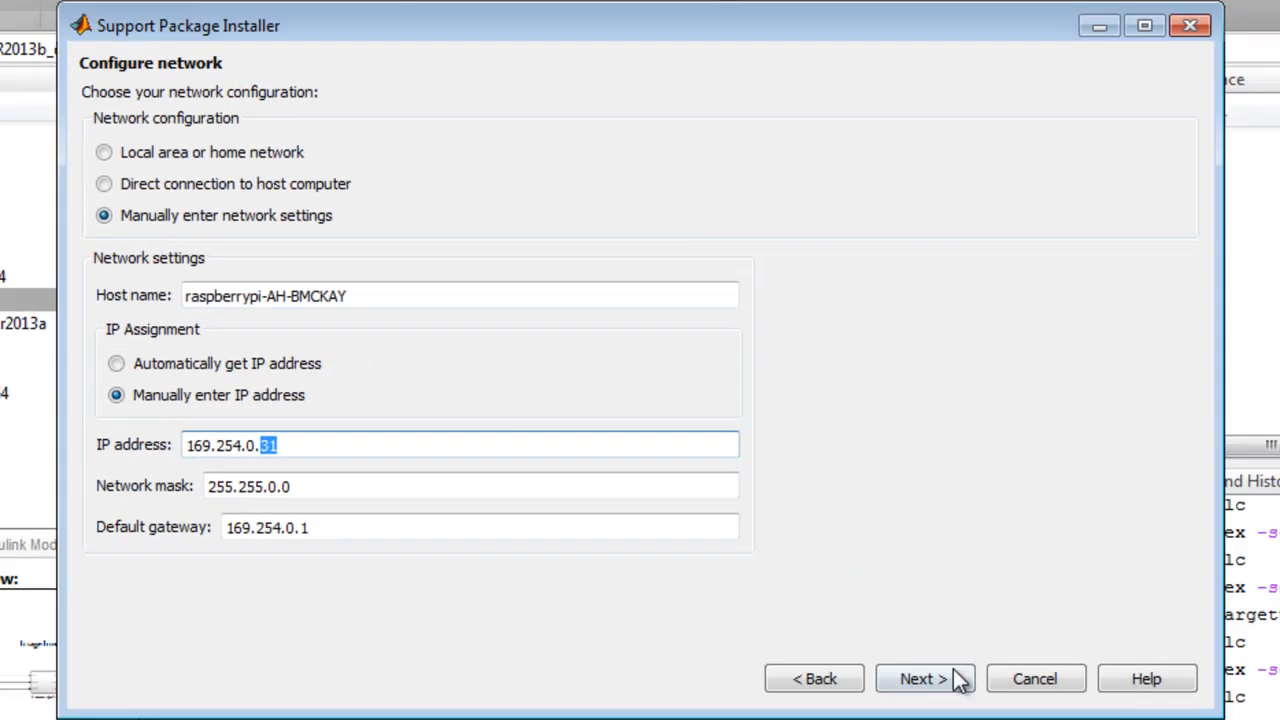
click(958, 679)
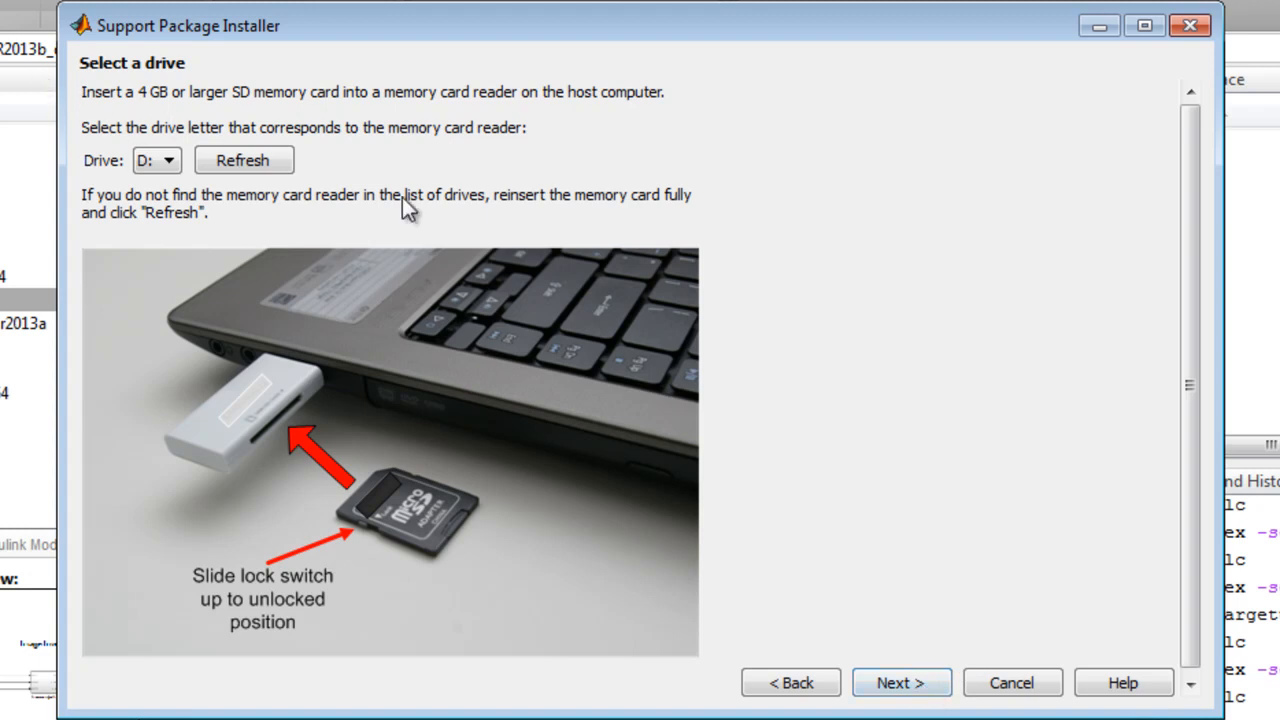
Step: Write the firmware to the memory card in drive D: and proceed past the hardware connection instructions
click(900, 684)
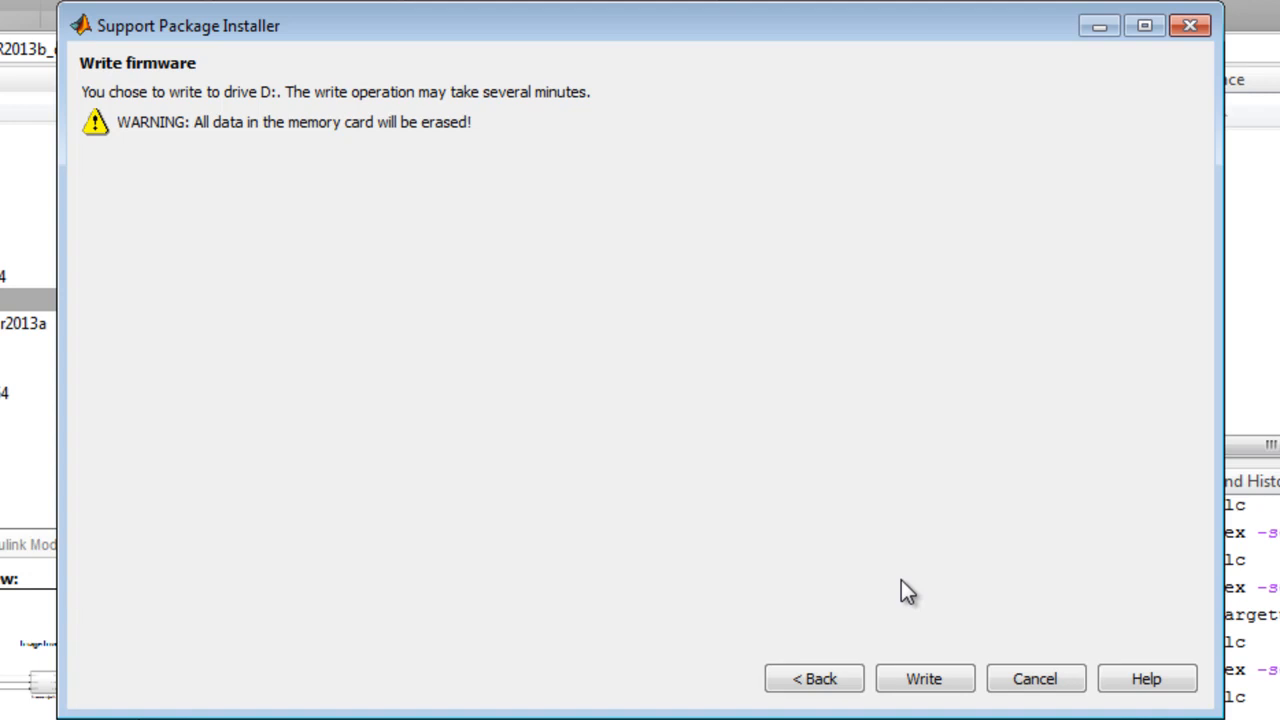
click(921, 680)
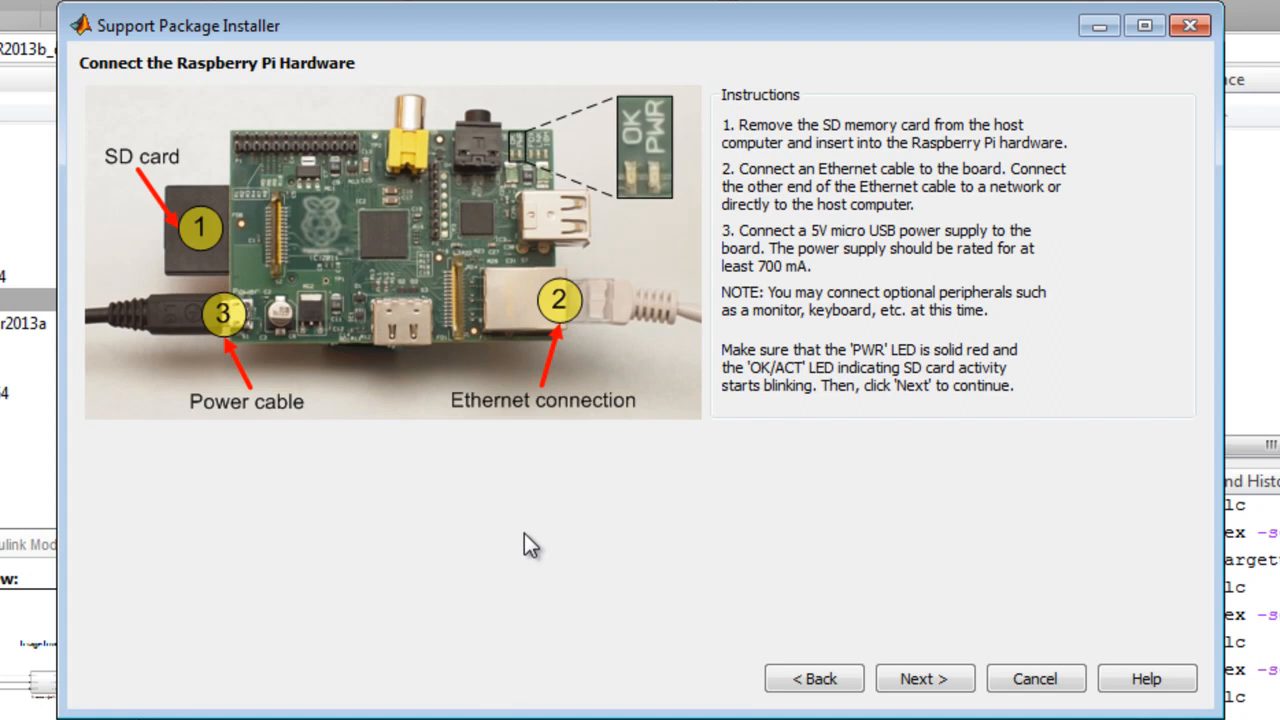
click(916, 686)
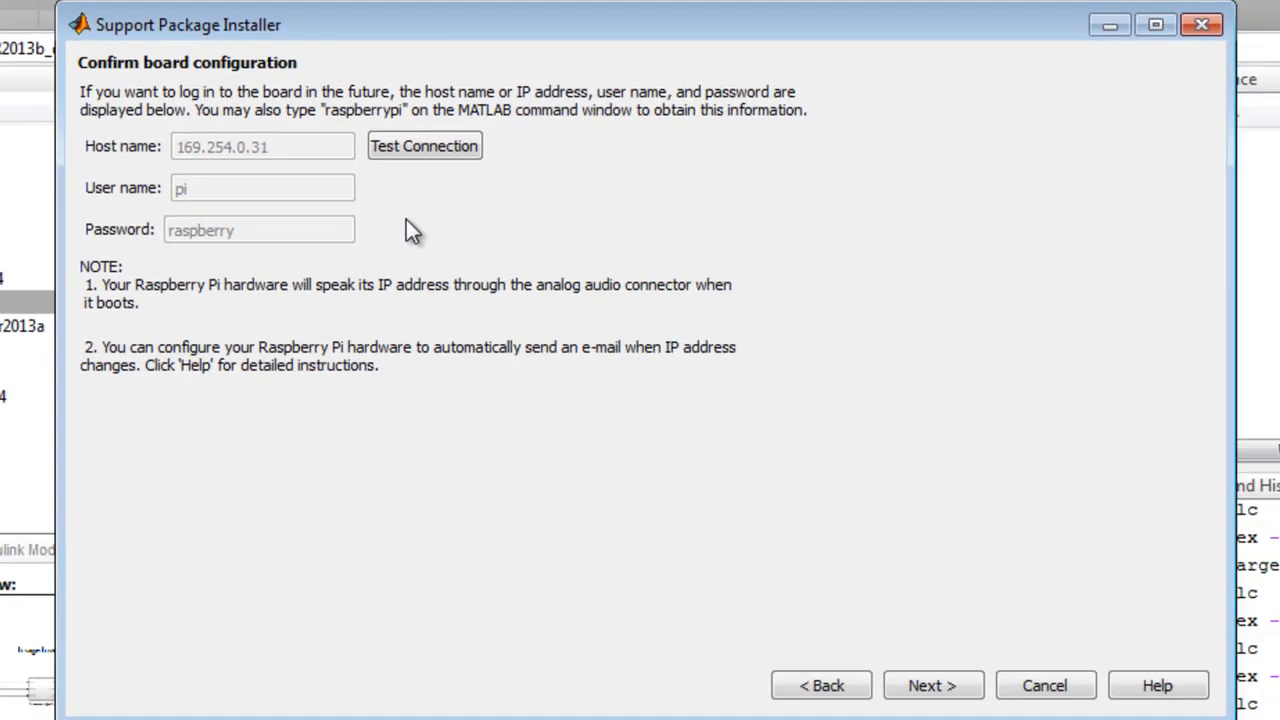
Step: Test the connection to the Raspberry Pi board and finish the setup with Show support package examples enabled
click(427, 145)
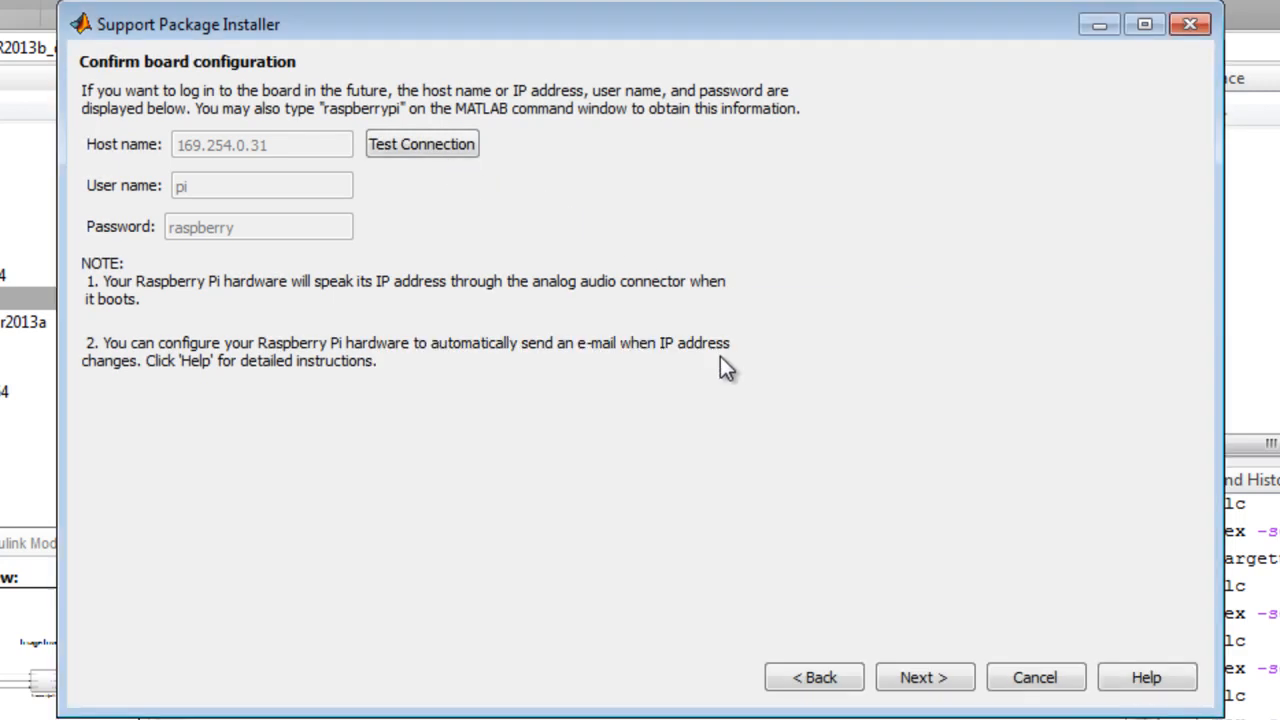
click(928, 679)
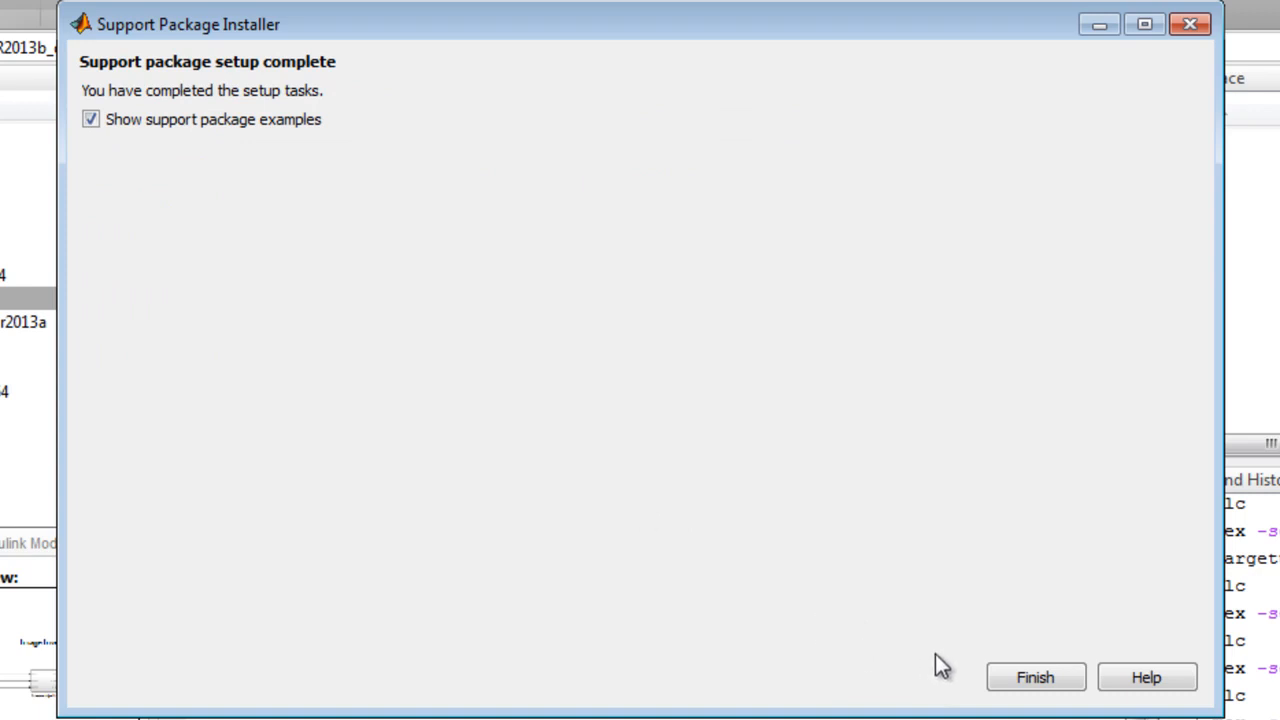
click(1040, 678)
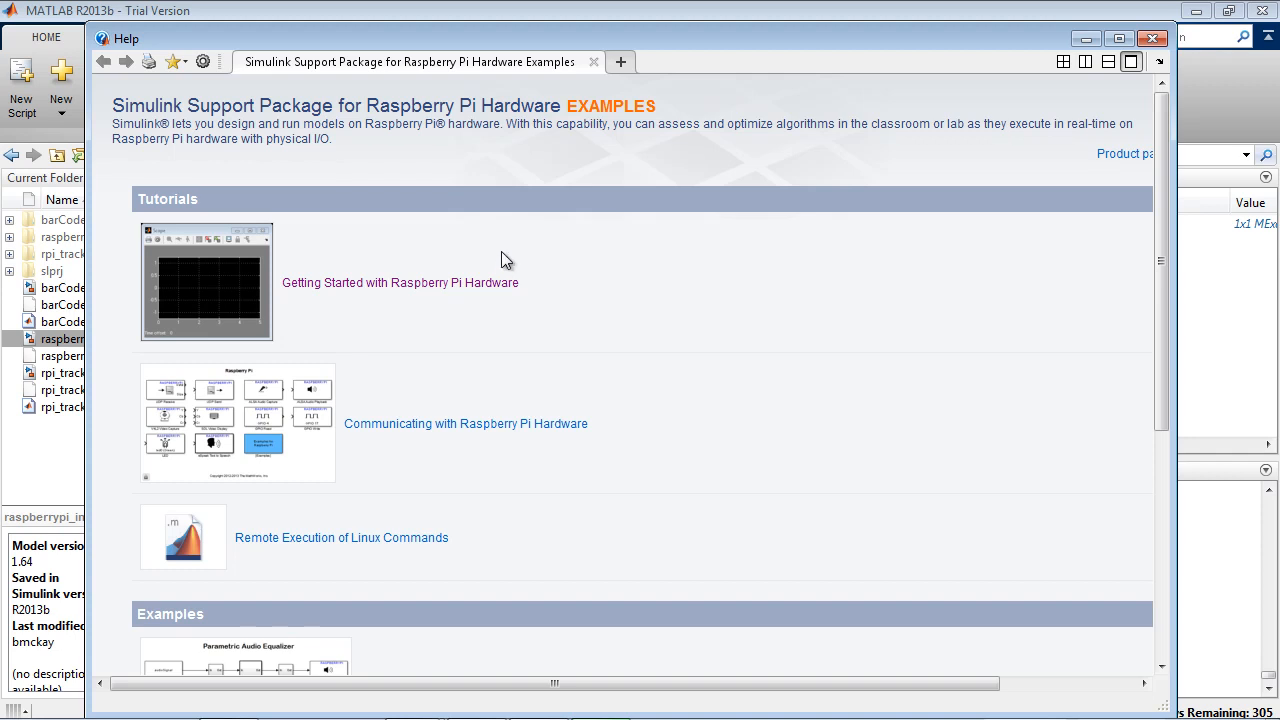
Step: Look through the Getting Started with Raspberry Pi Hardware tutorial, then return to the examples page and view its Examples section
click(484, 283)
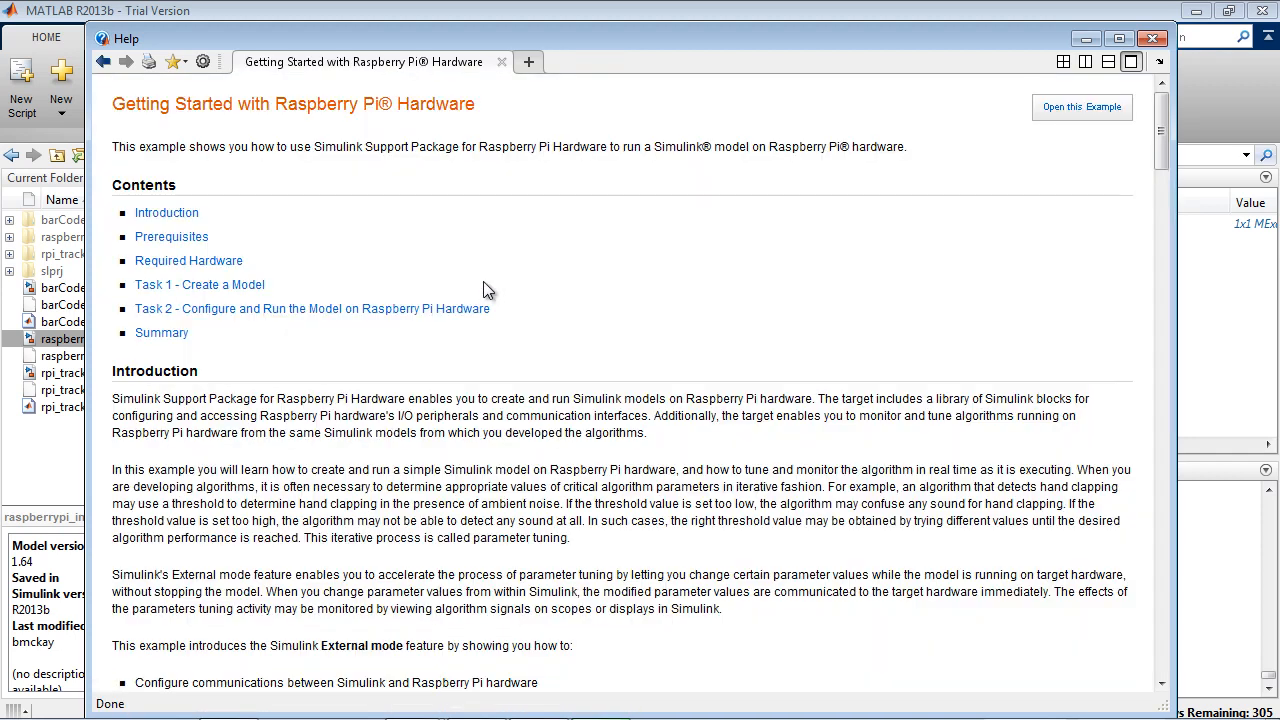
scroll(485, 283, down, 5)
scroll(484, 283, down, 7)
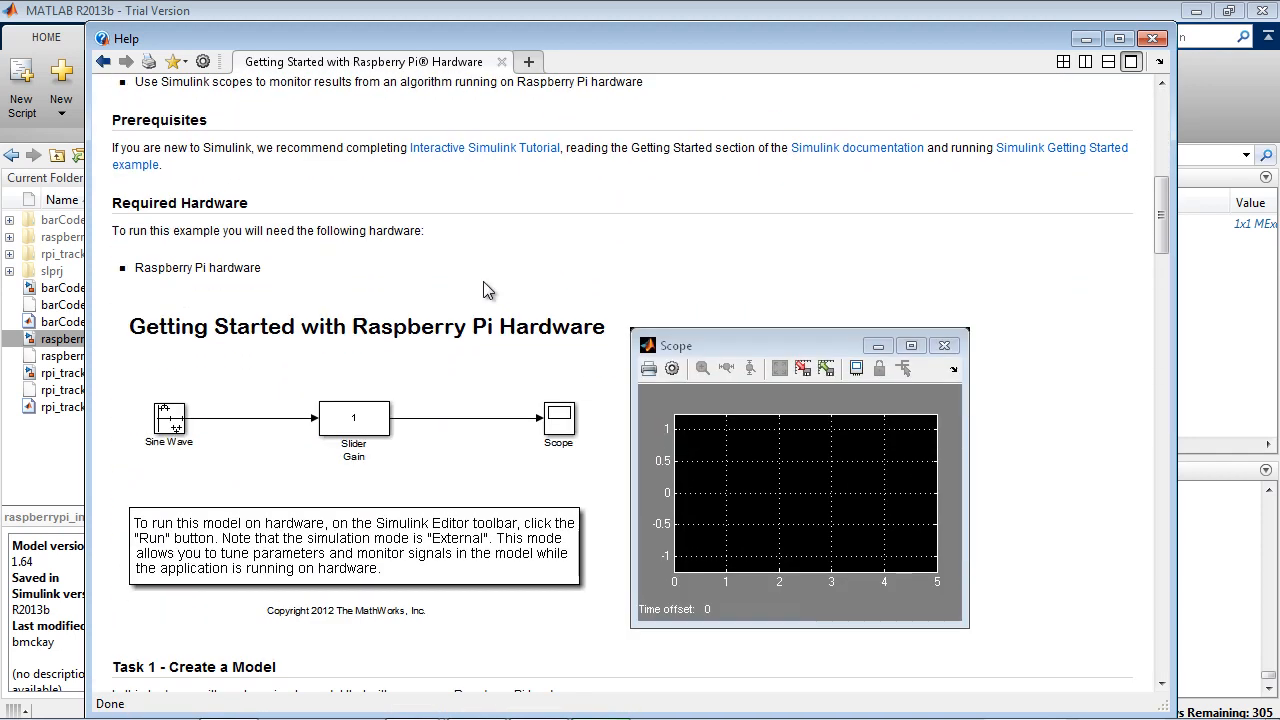
scroll(483, 281, down, 4)
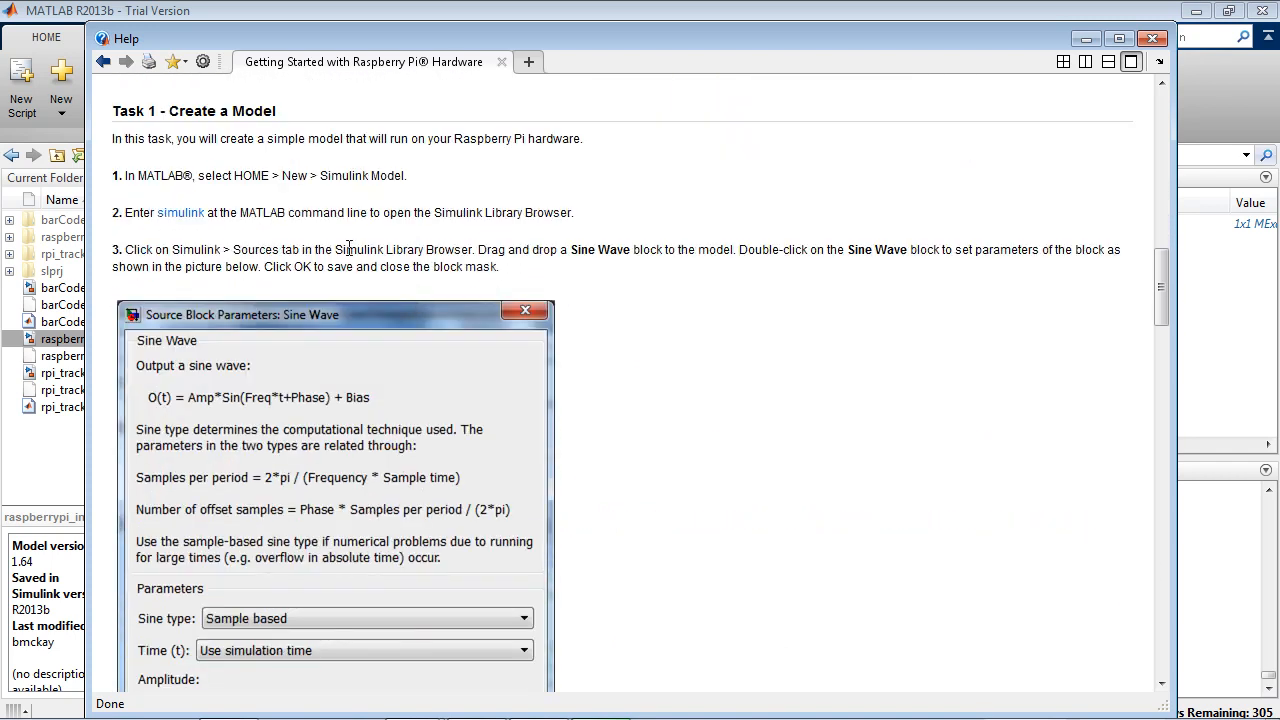
click(103, 61)
scroll(546, 369, down, 4)
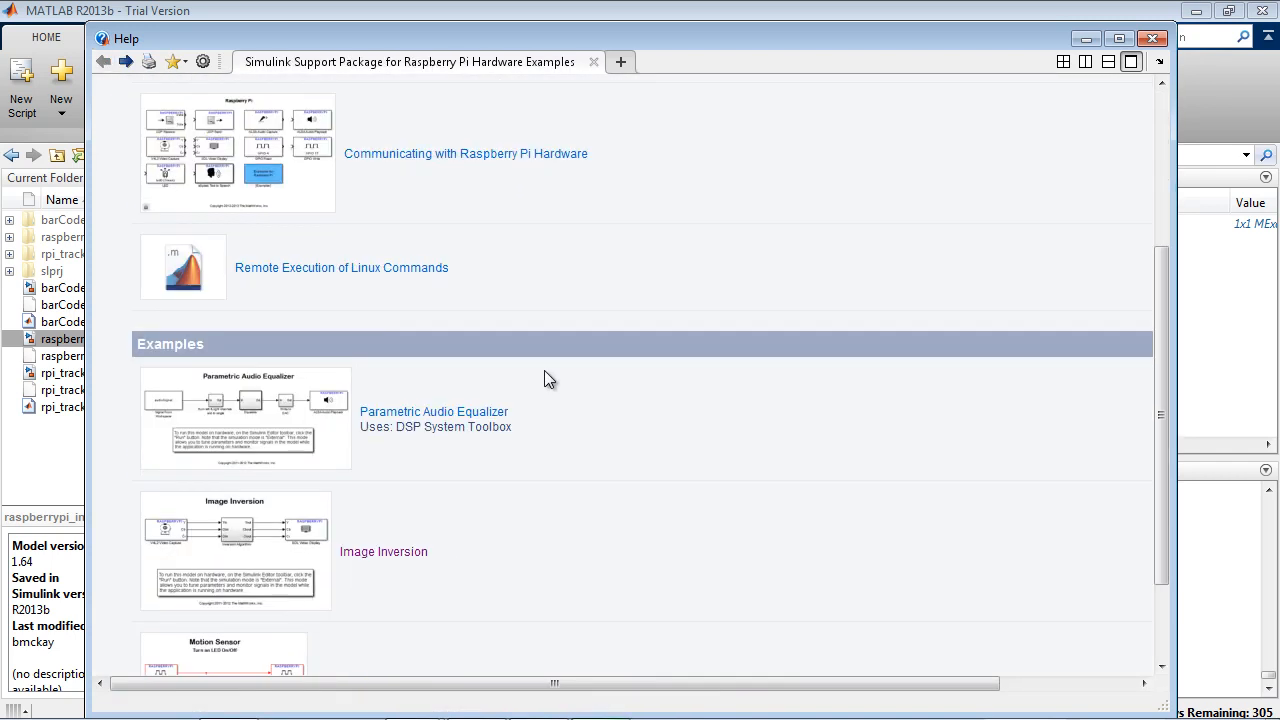
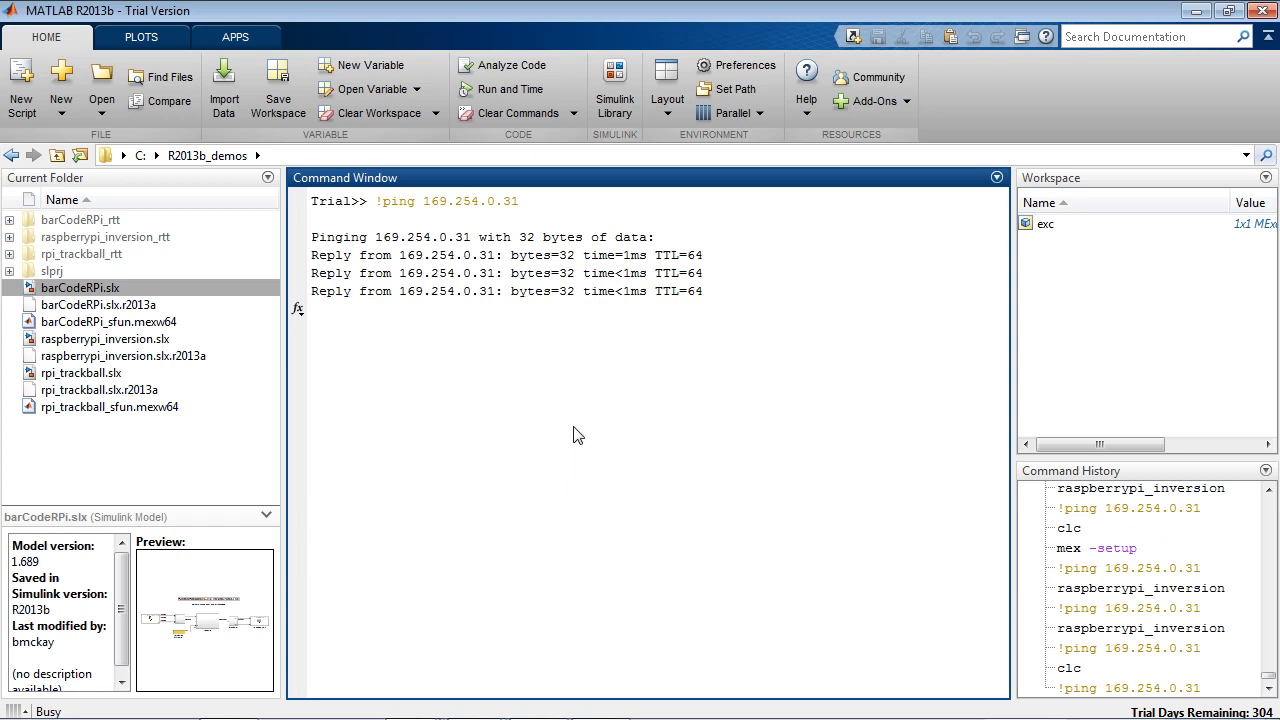
Step: Check the ping's packet statistics, open the rpi_trackball.slx model, and review the V4L2 Video Capture block's parameters without changing them
drag(762, 364, 345, 370)
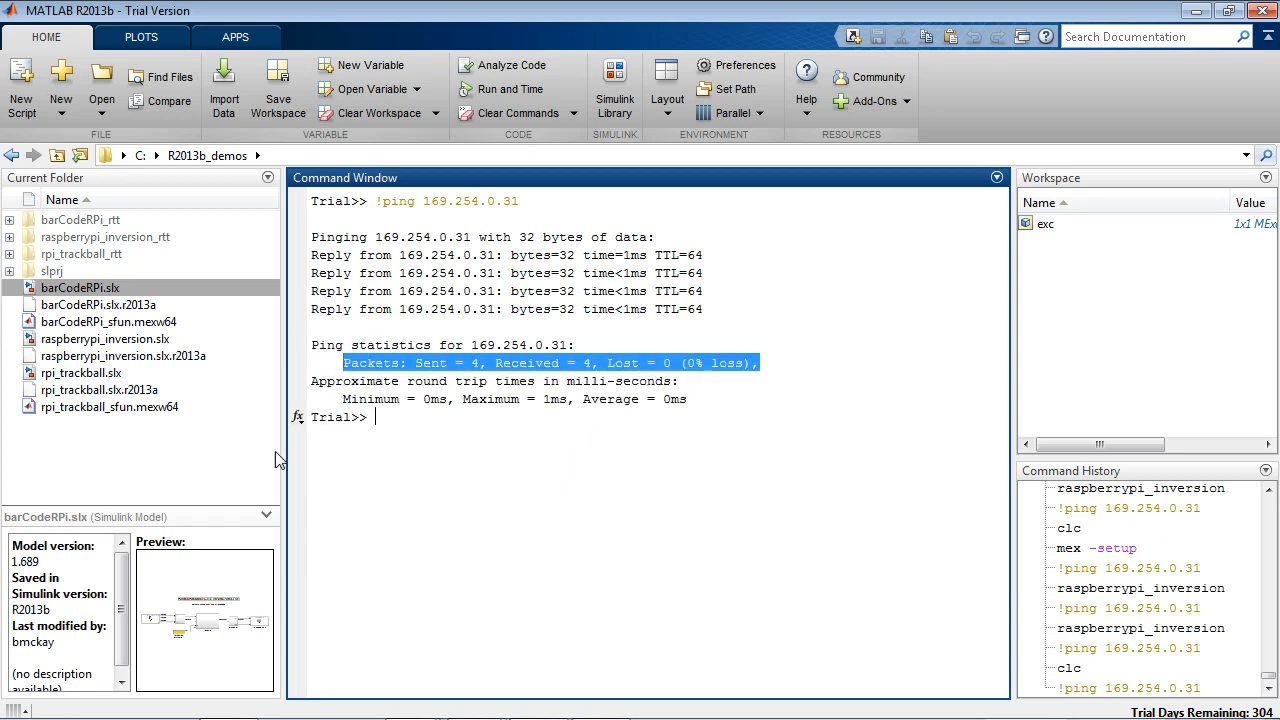
double_click(92, 374)
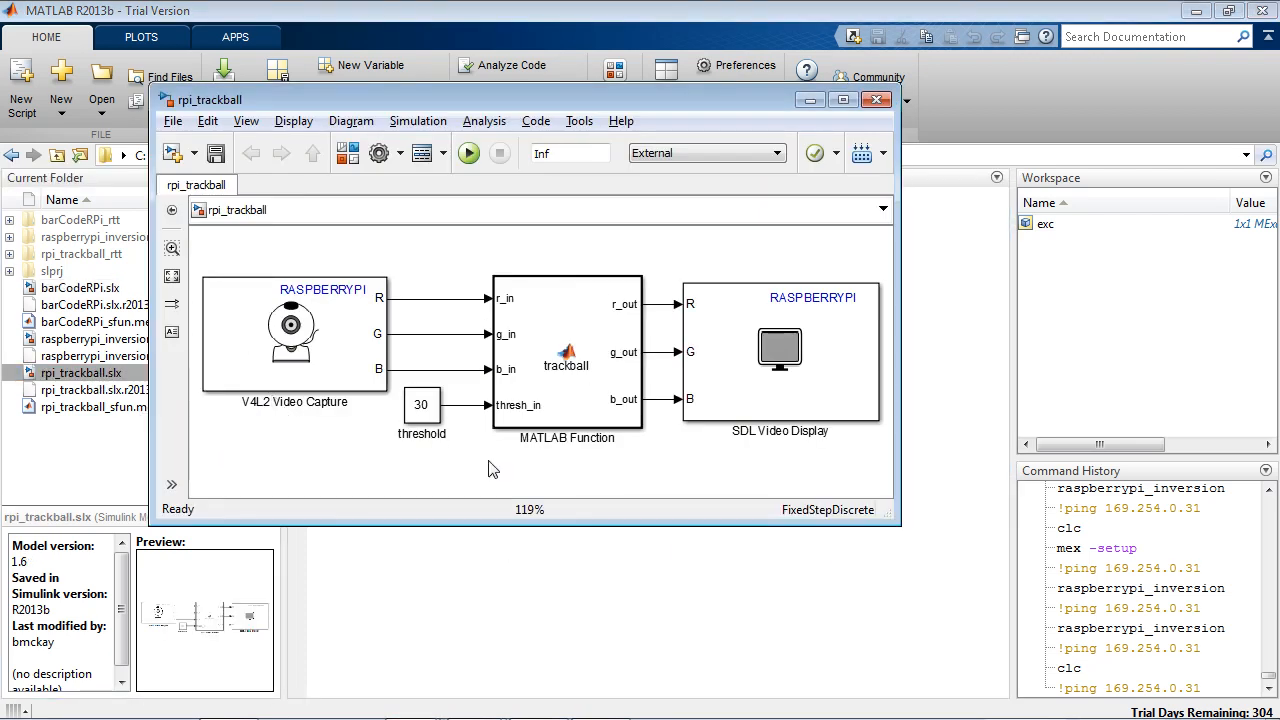
double_click(330, 374)
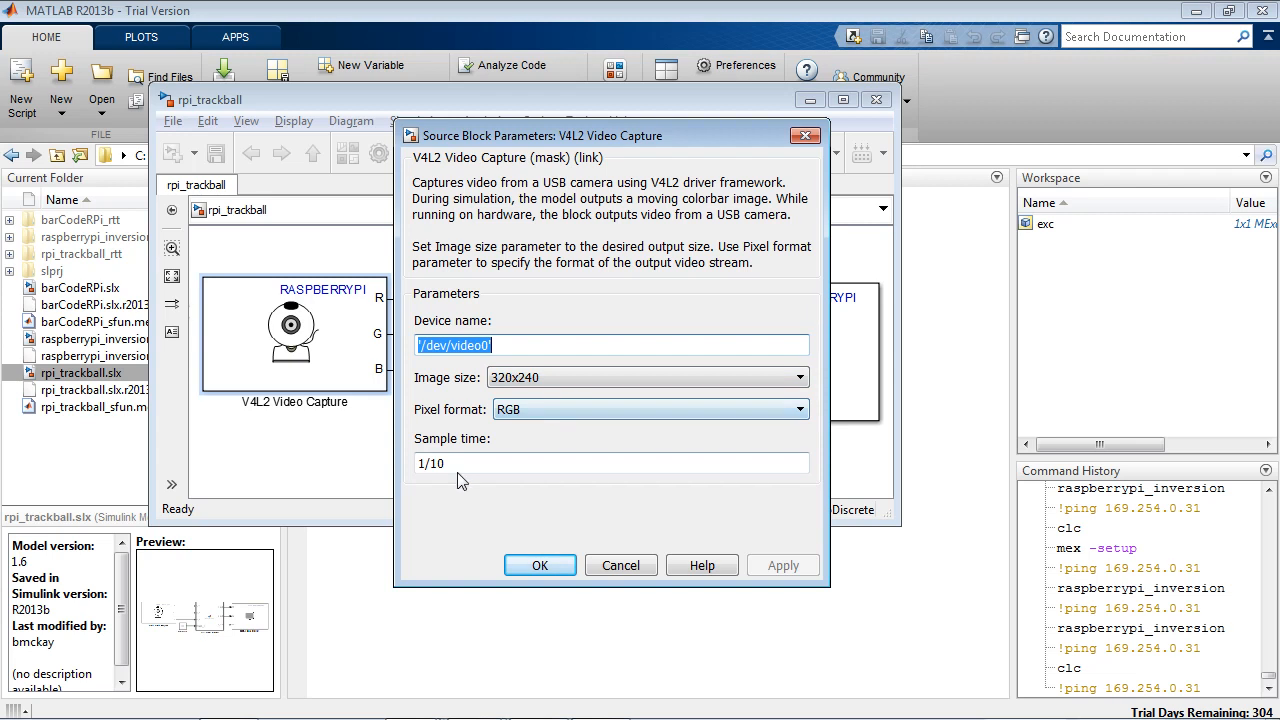
click(613, 566)
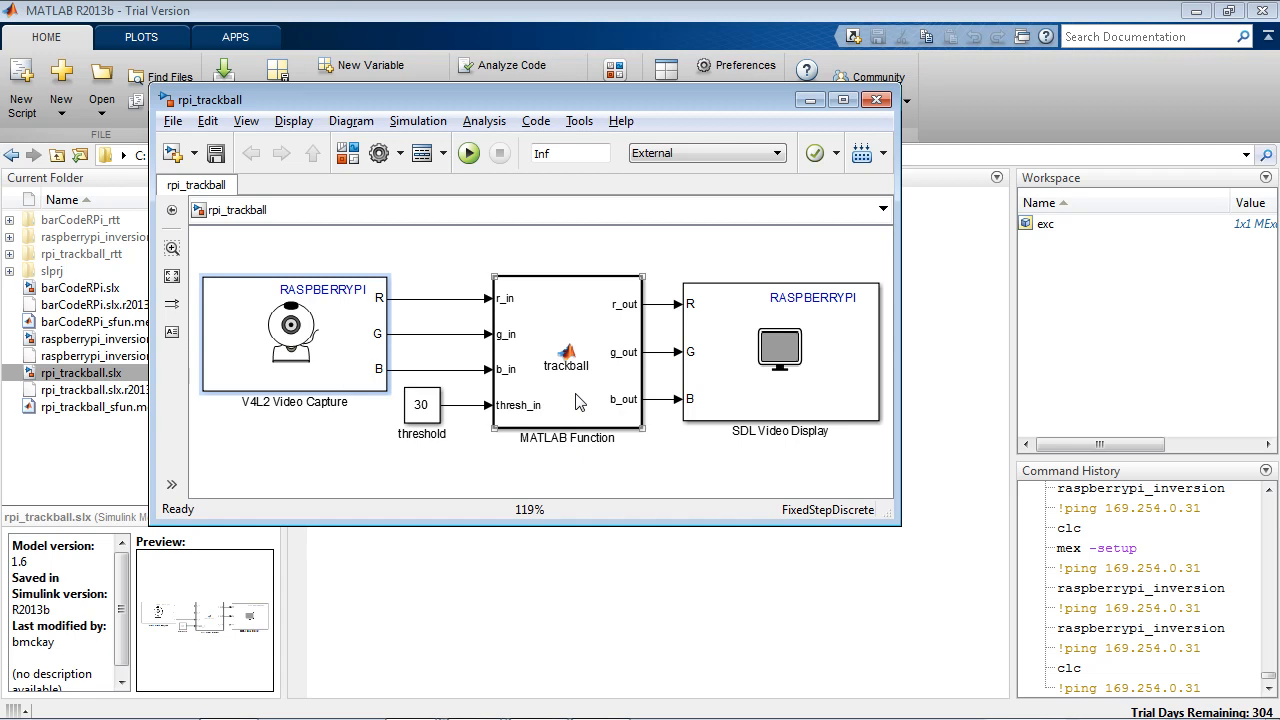
Step: Review the code inside the trackball MATLAB Function block and return to the model
click(577, 401)
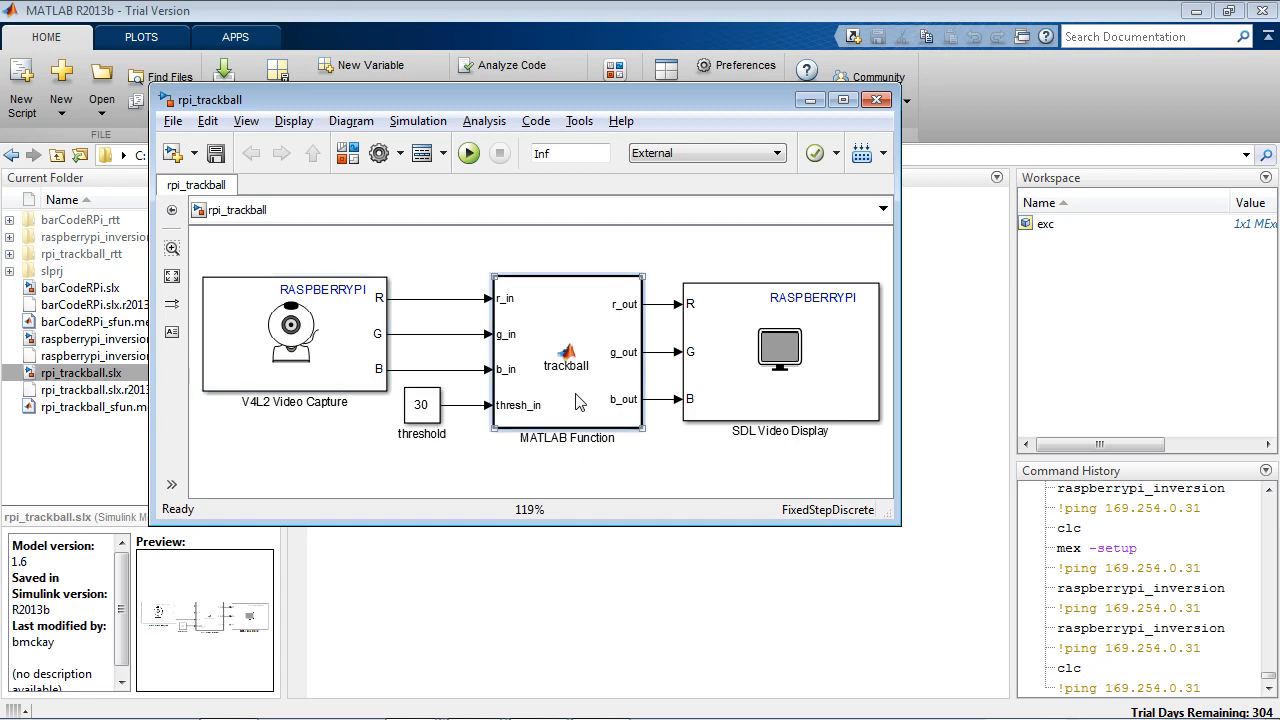
double_click(577, 401)
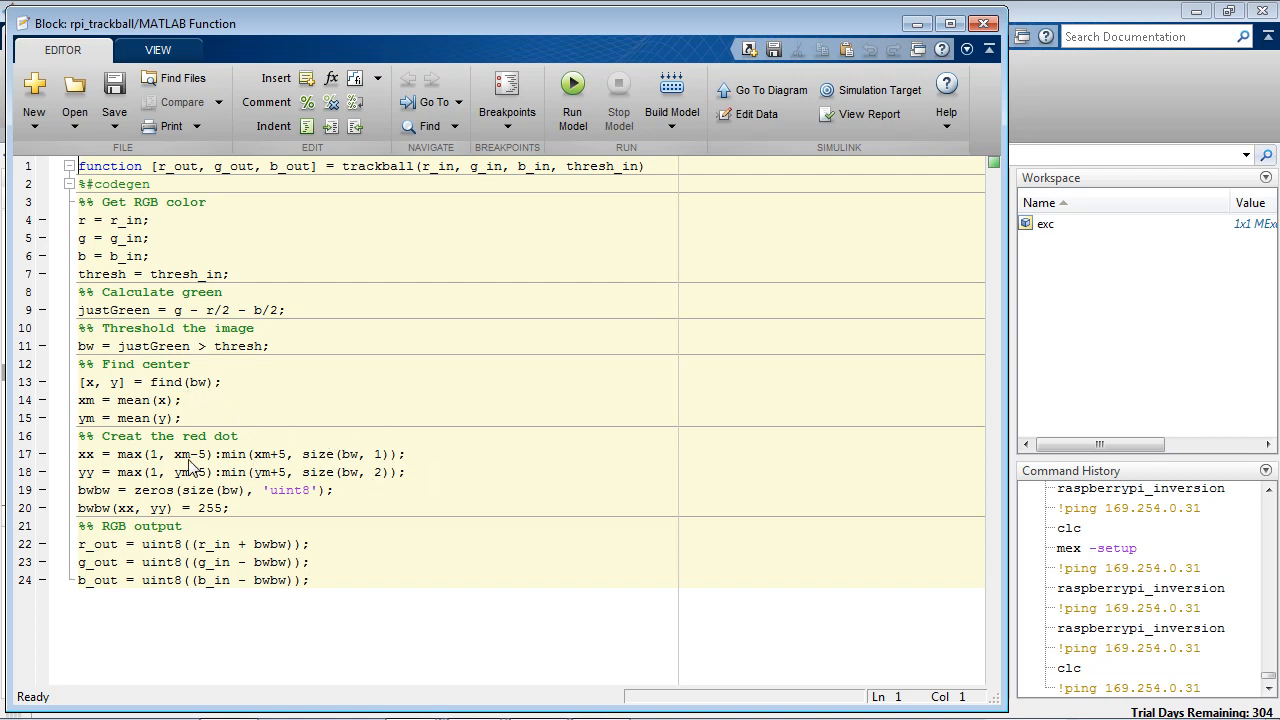
click(987, 48)
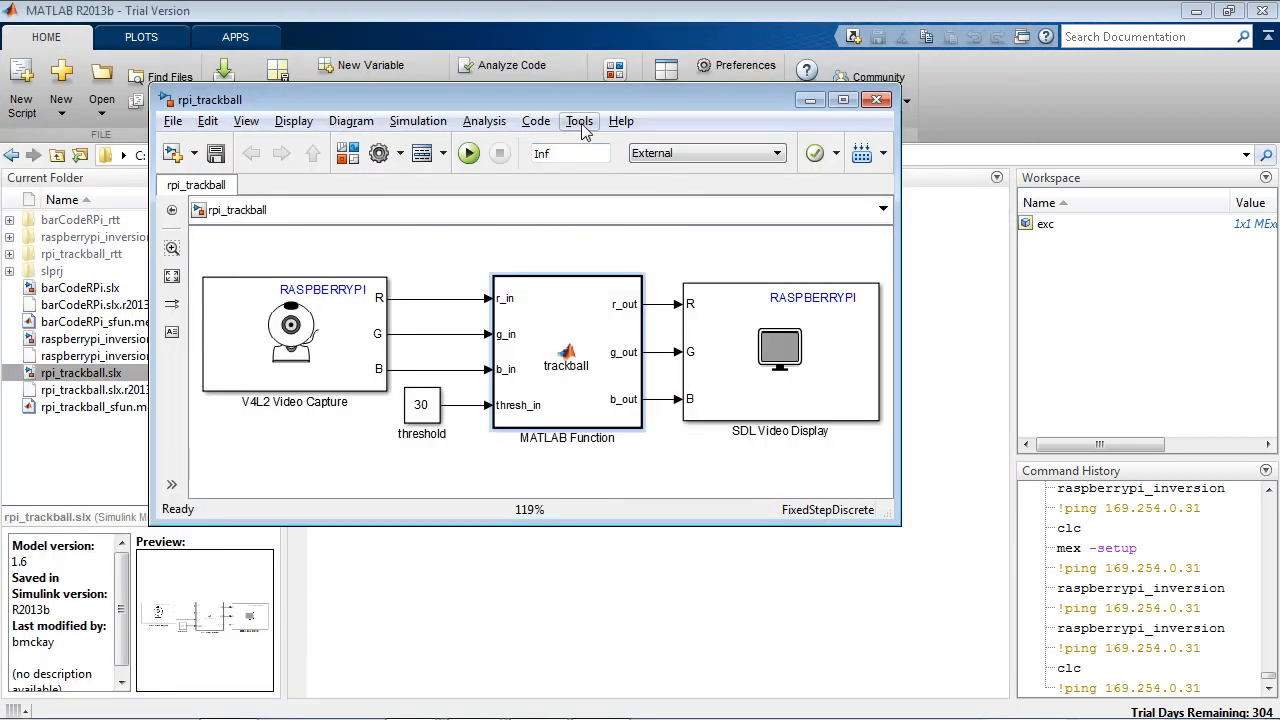
Step: Review and accept the Run on Target Hardware options for rpi_trackball, and run the model on the Raspberry Pi
click(580, 122)
mouse_move(638, 292)
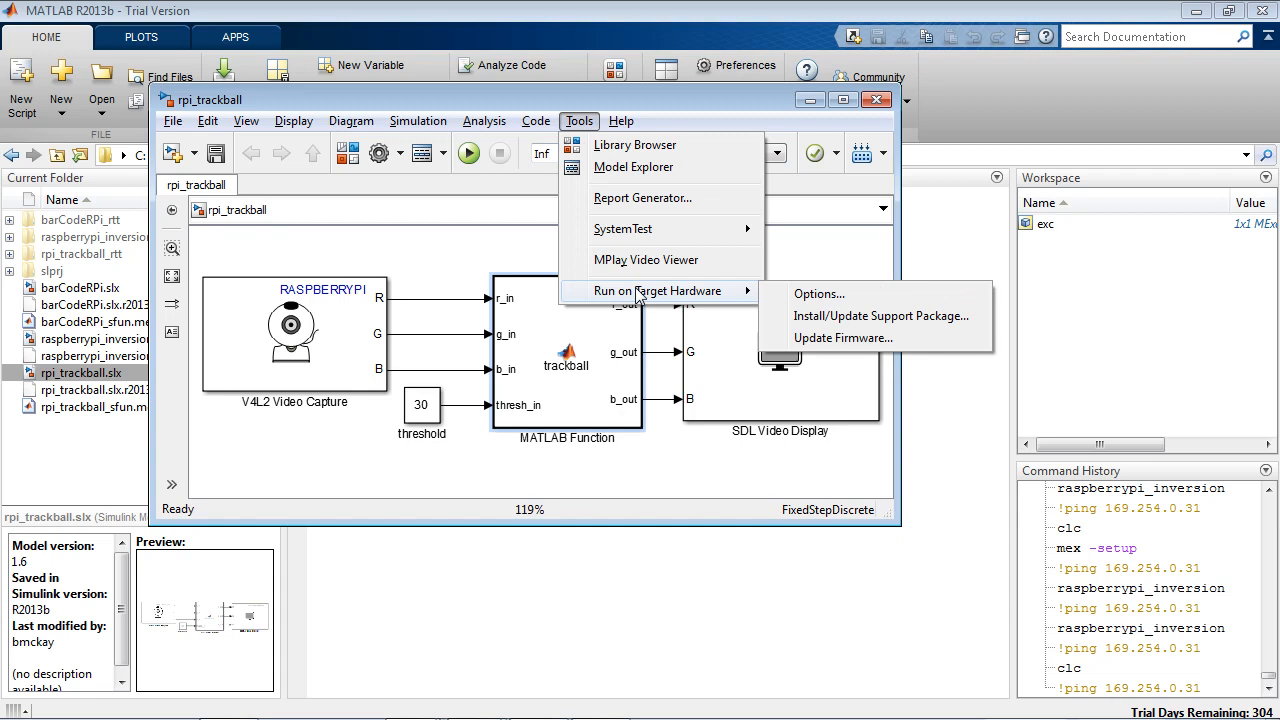
click(818, 298)
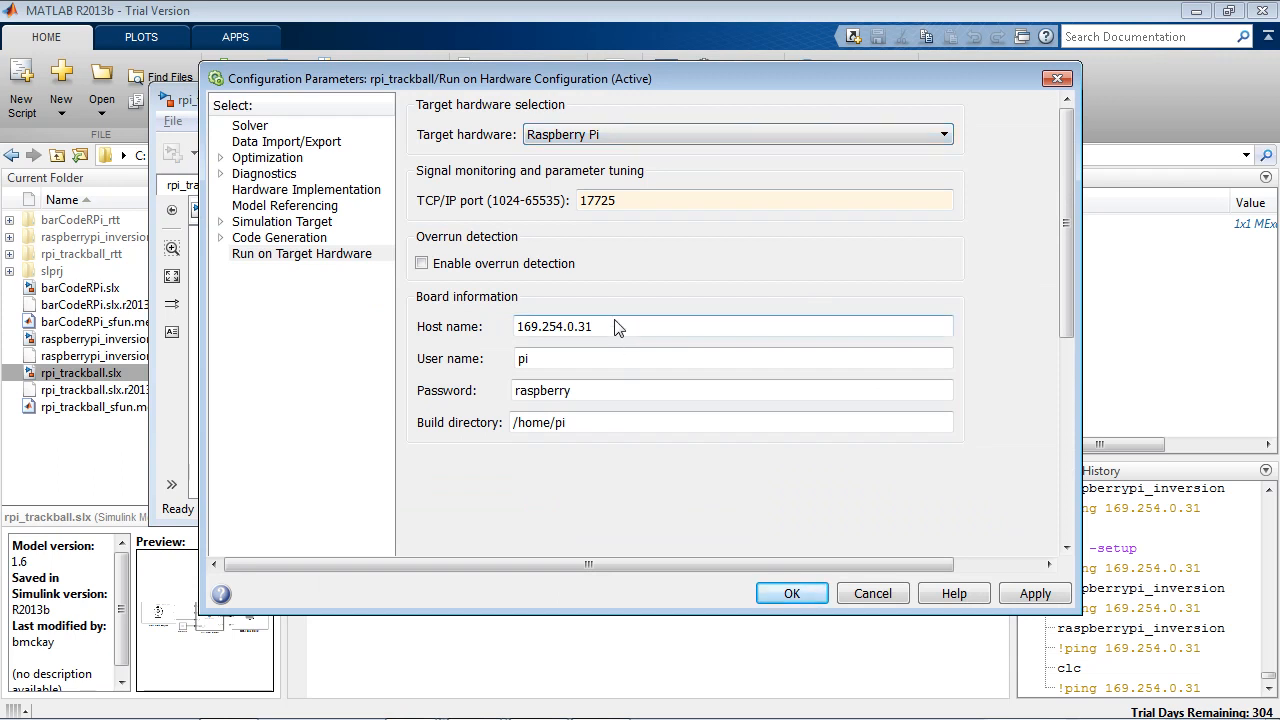
click(793, 592)
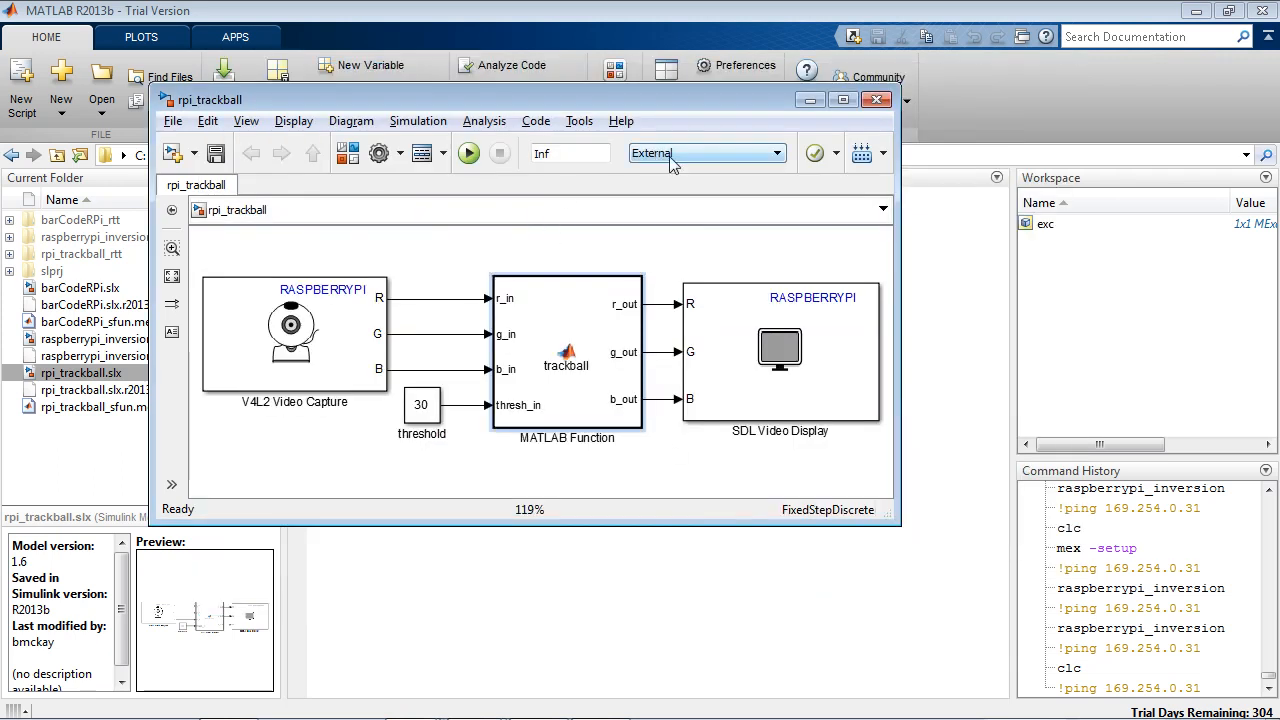
click(471, 156)
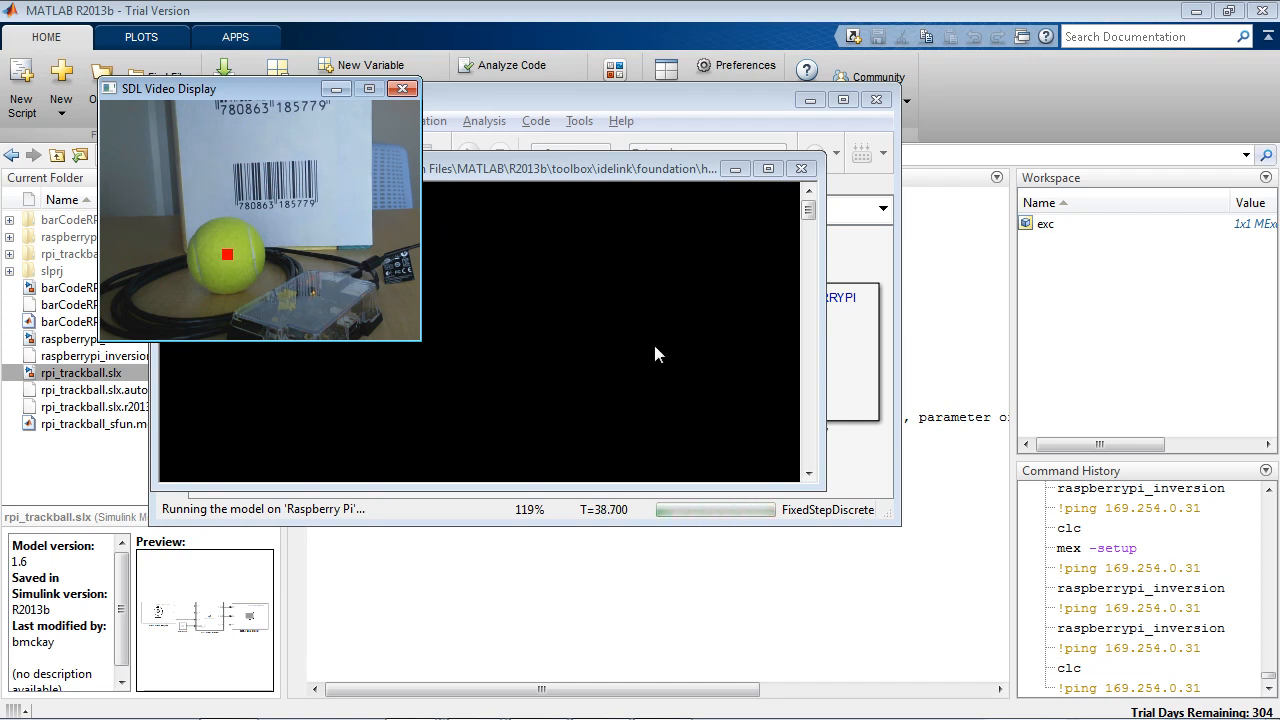
Step: Stop the running rpi_trackball model and clear away its video display, console and model windows
click(591, 98)
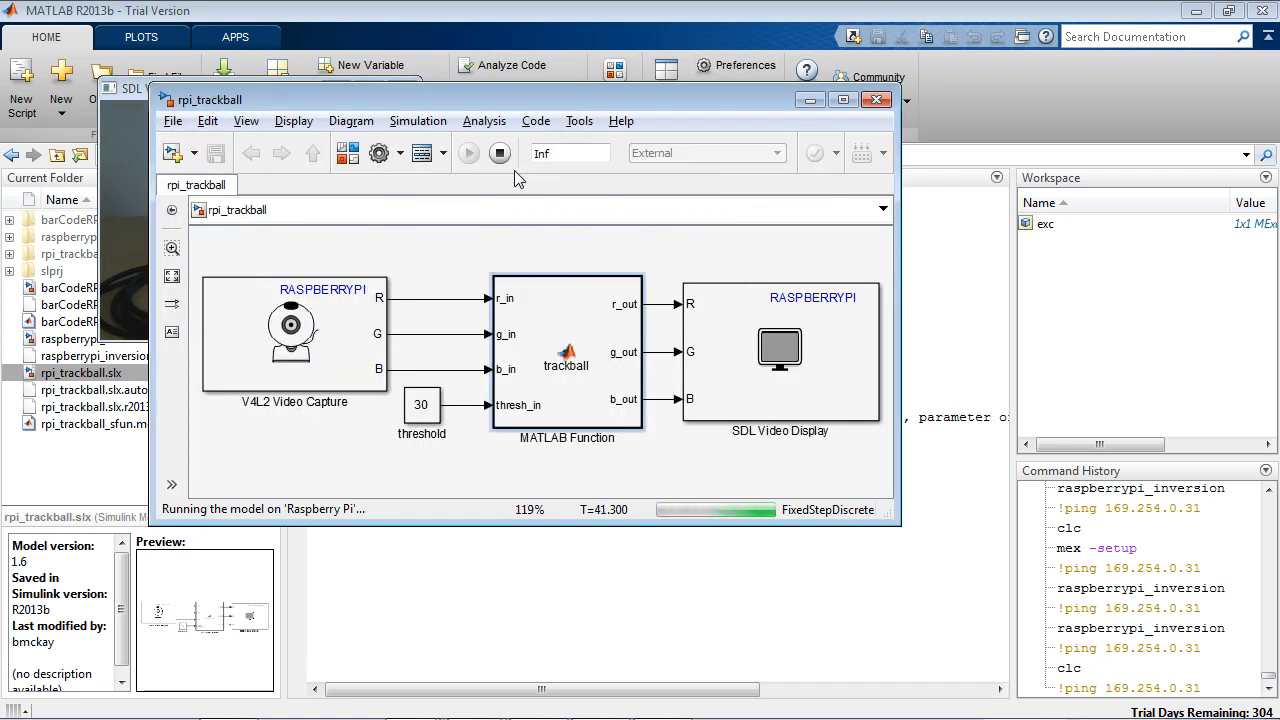
click(500, 155)
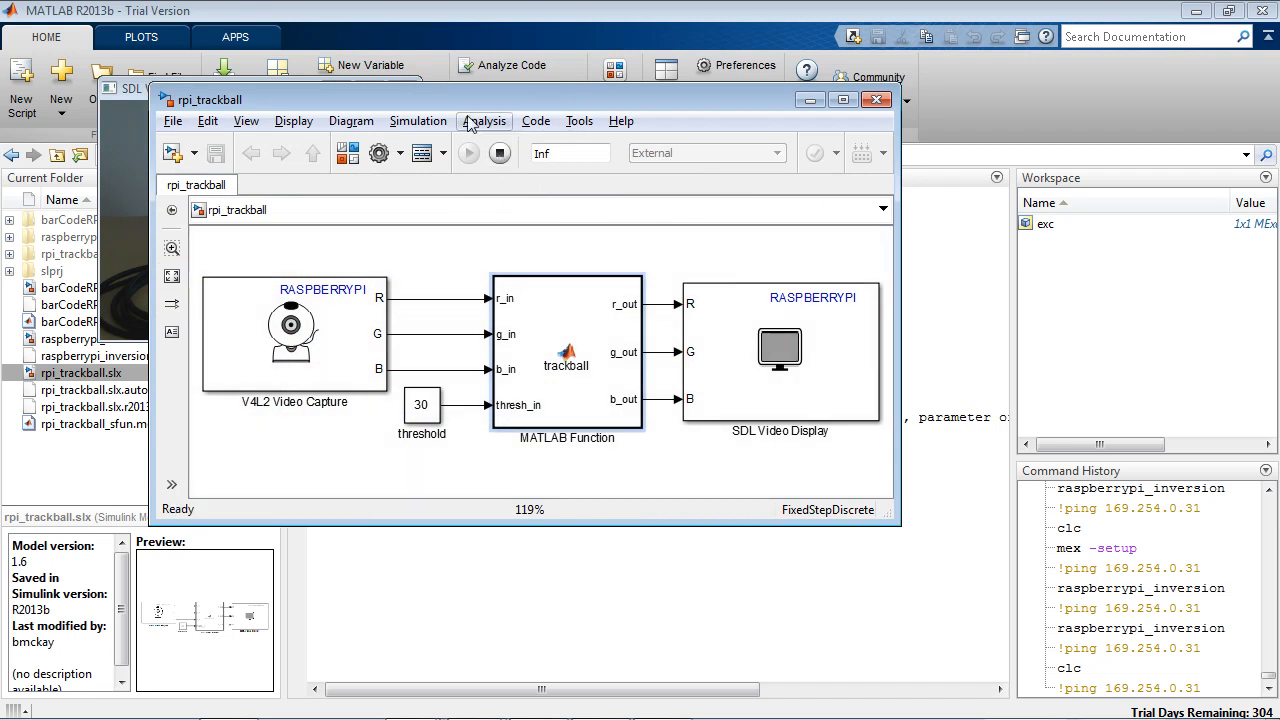
drag(468, 100, 537, 100)
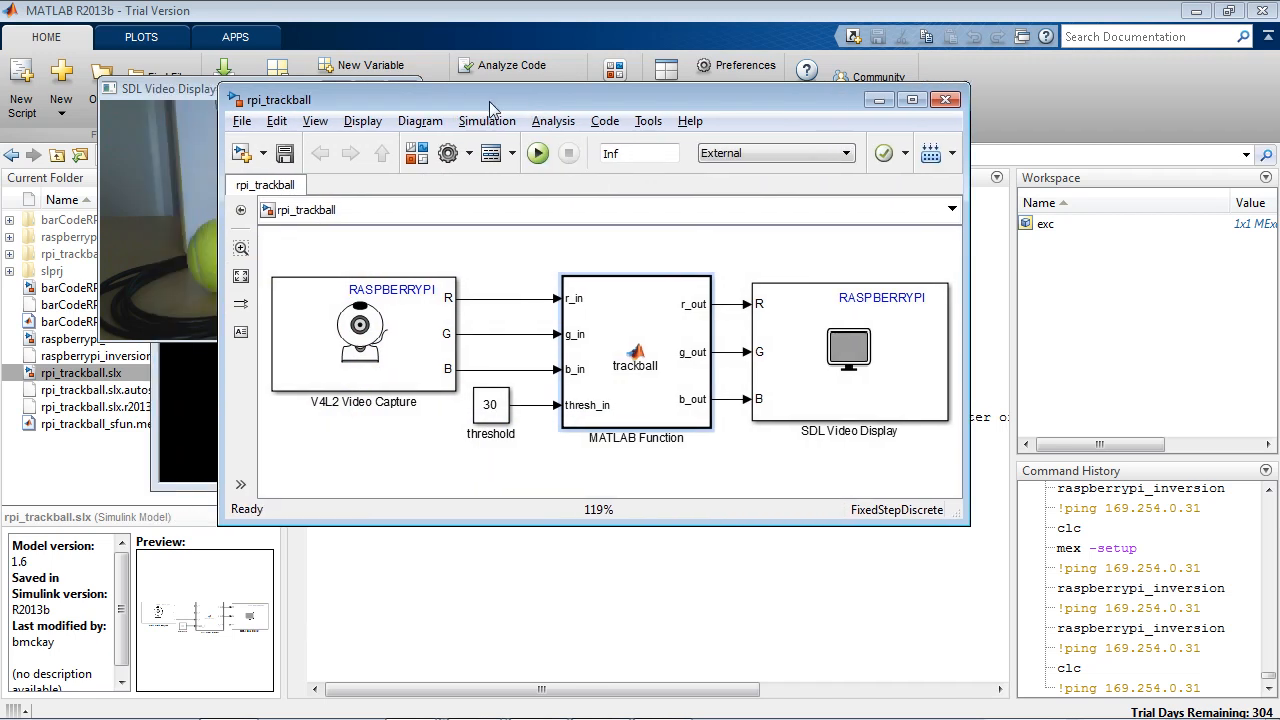
click(166, 91)
click(412, 93)
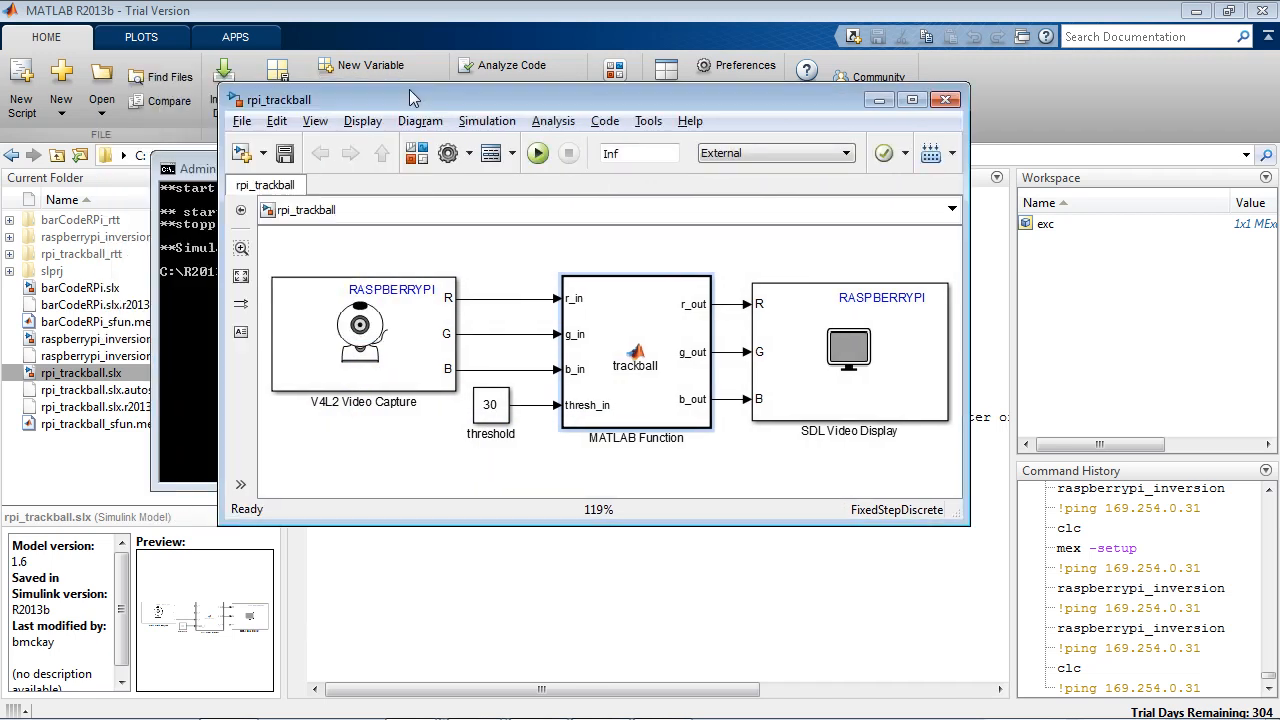
click(197, 170)
click(844, 174)
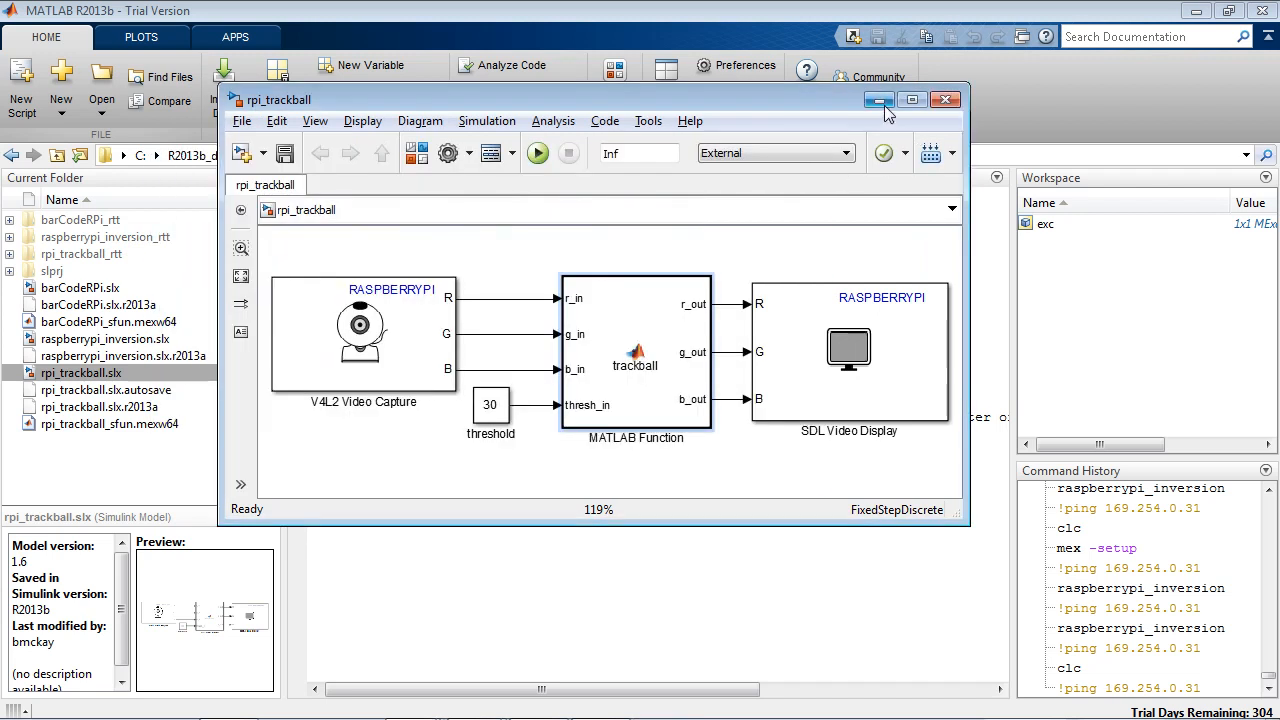
click(878, 102)
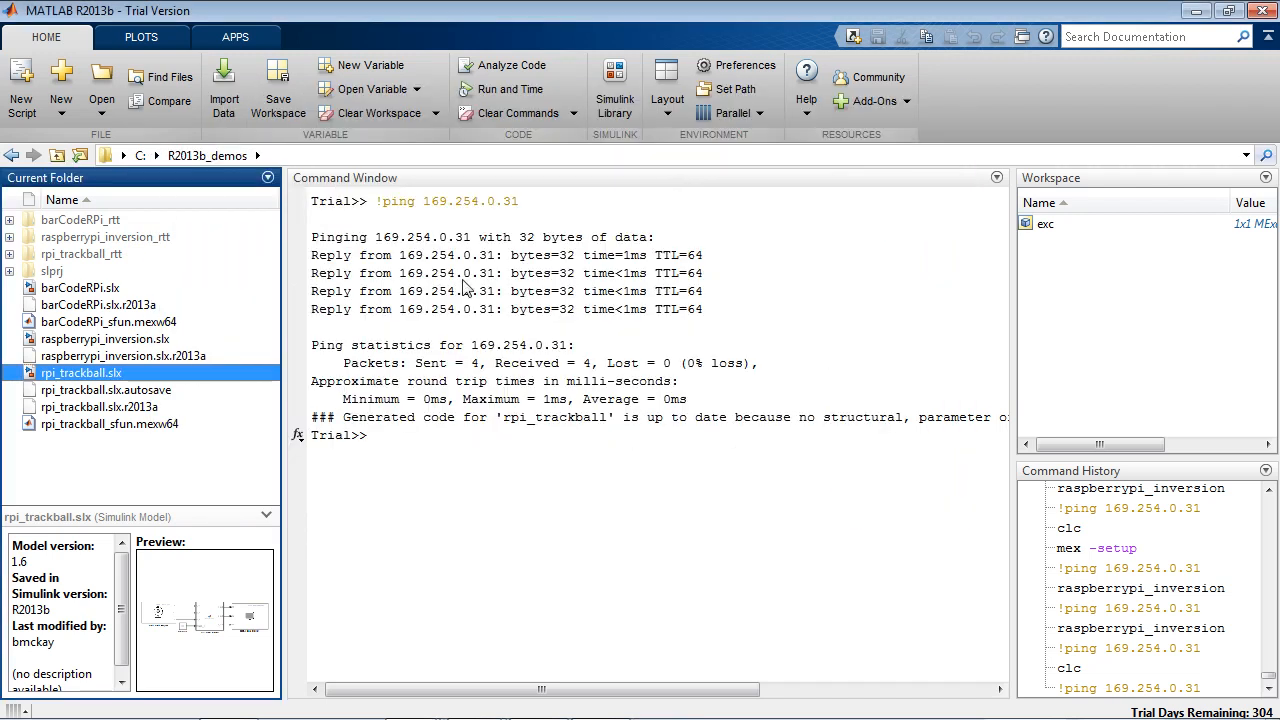
Step: Open the barCodeRPi.slx model and look through the blocks inside its Processing subsystem
double_click(80, 288)
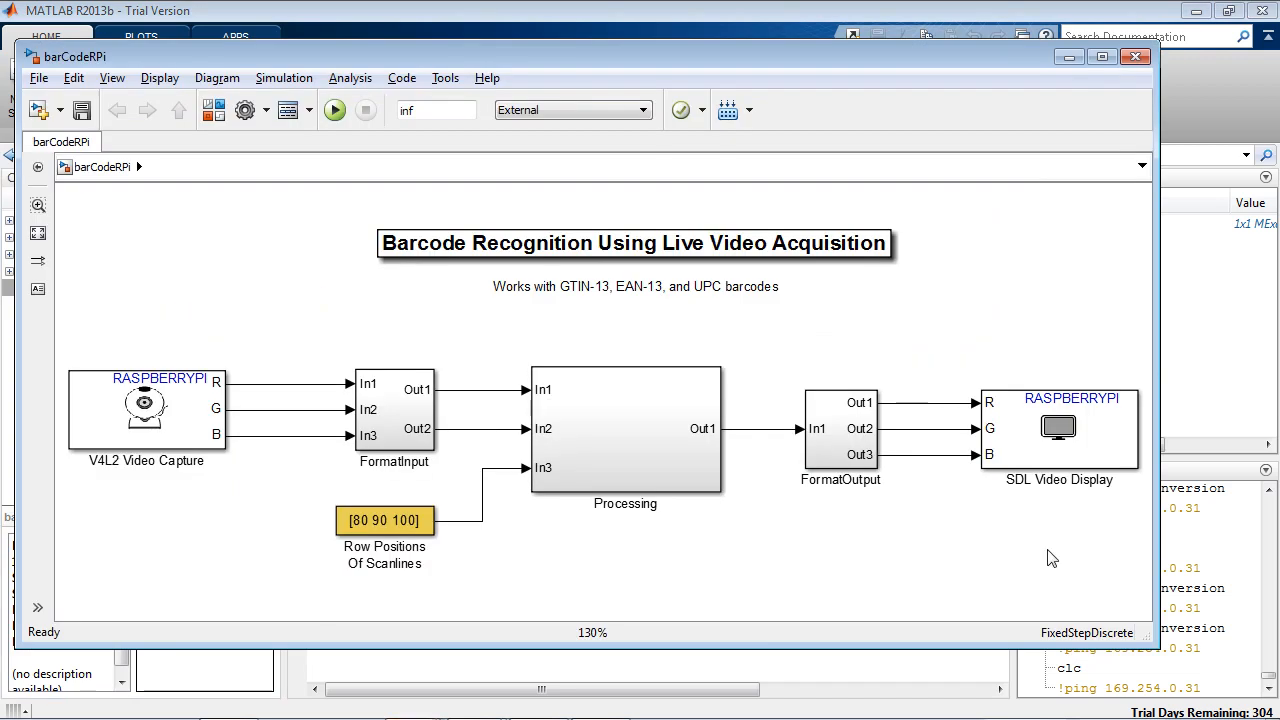
click(189, 443)
click(698, 468)
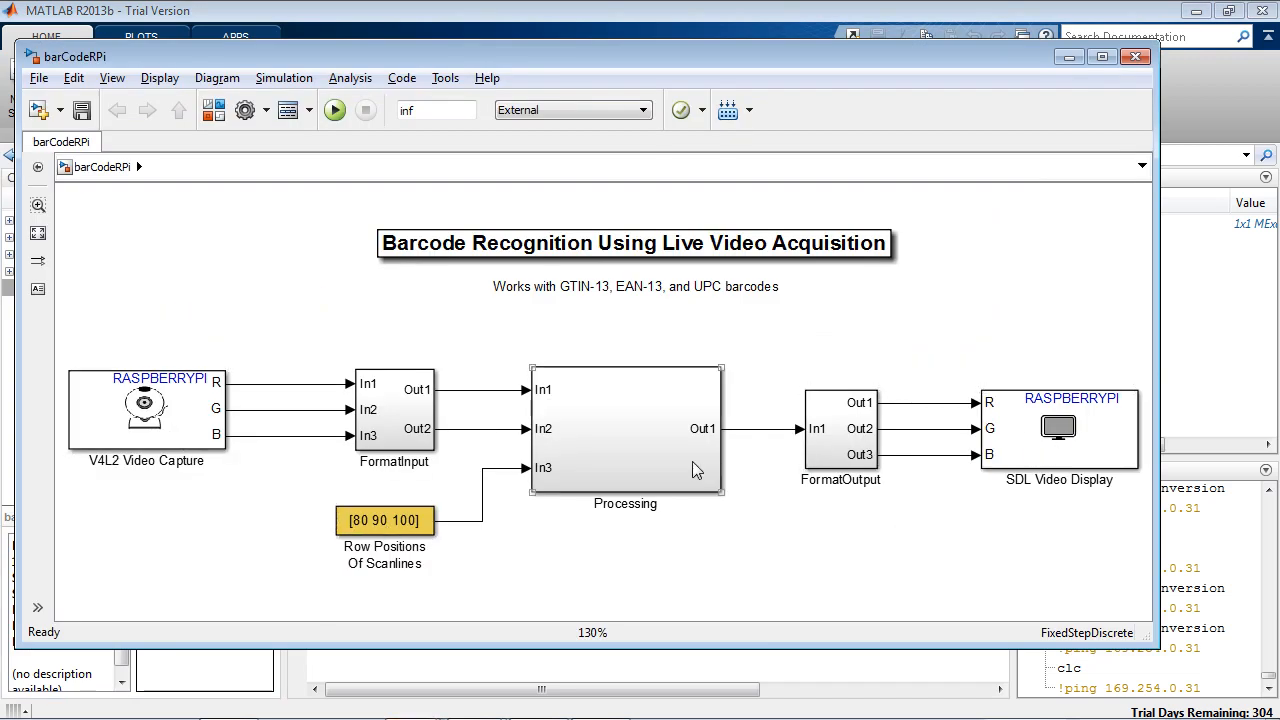
double_click(632, 451)
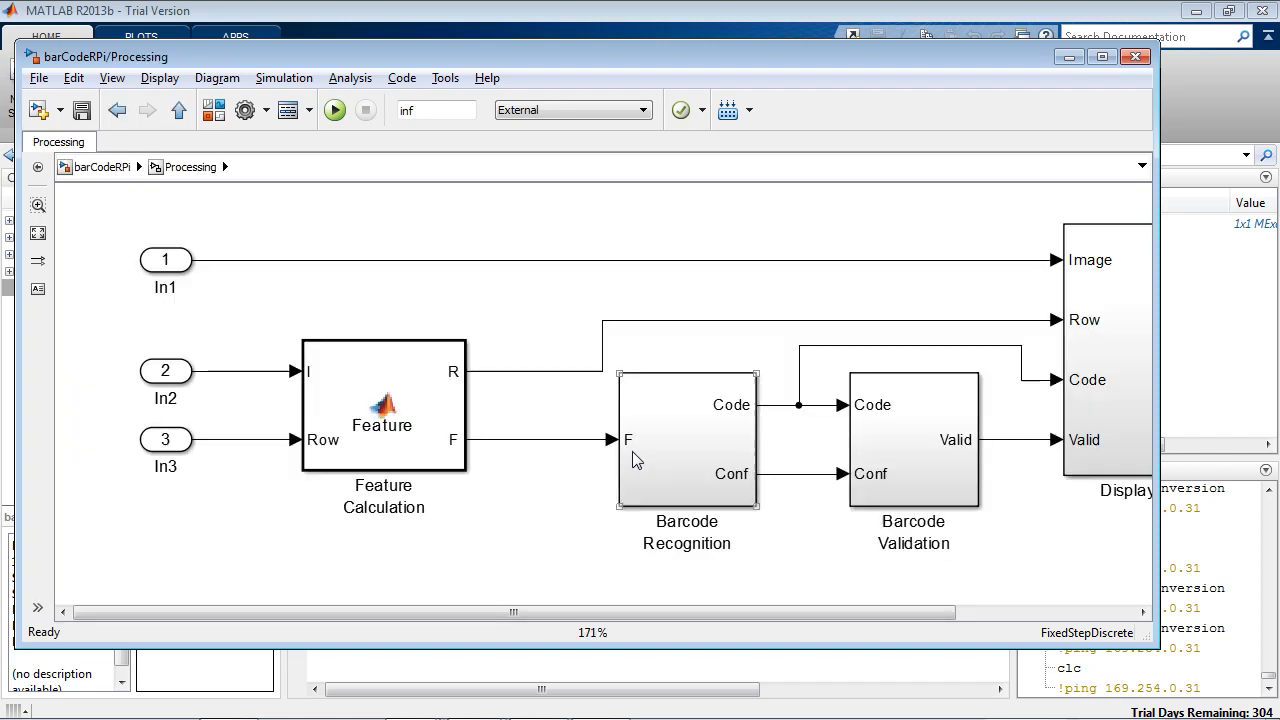
click(690, 489)
key(space)
click(698, 465)
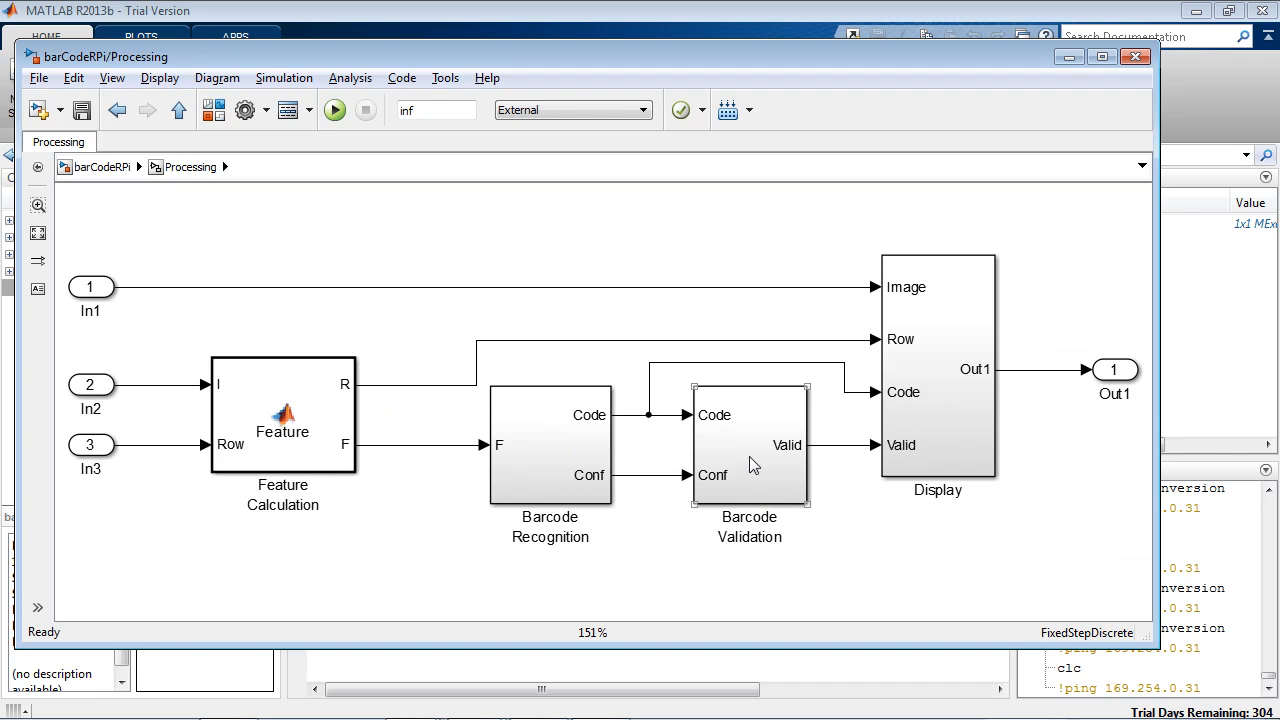
Step: Inspect the contents of the Barcode Recognition subsystem and return to the top level of the barCodeRPi model
click(565, 450)
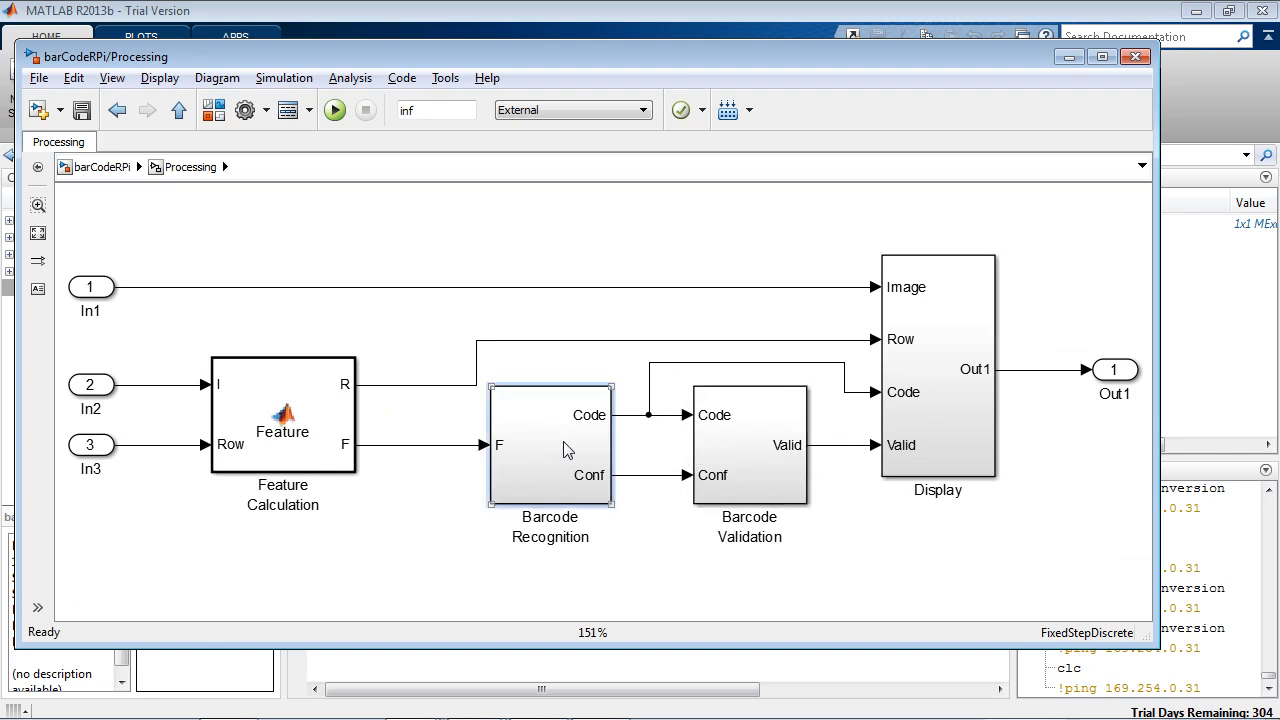
double_click(565, 450)
key(space)
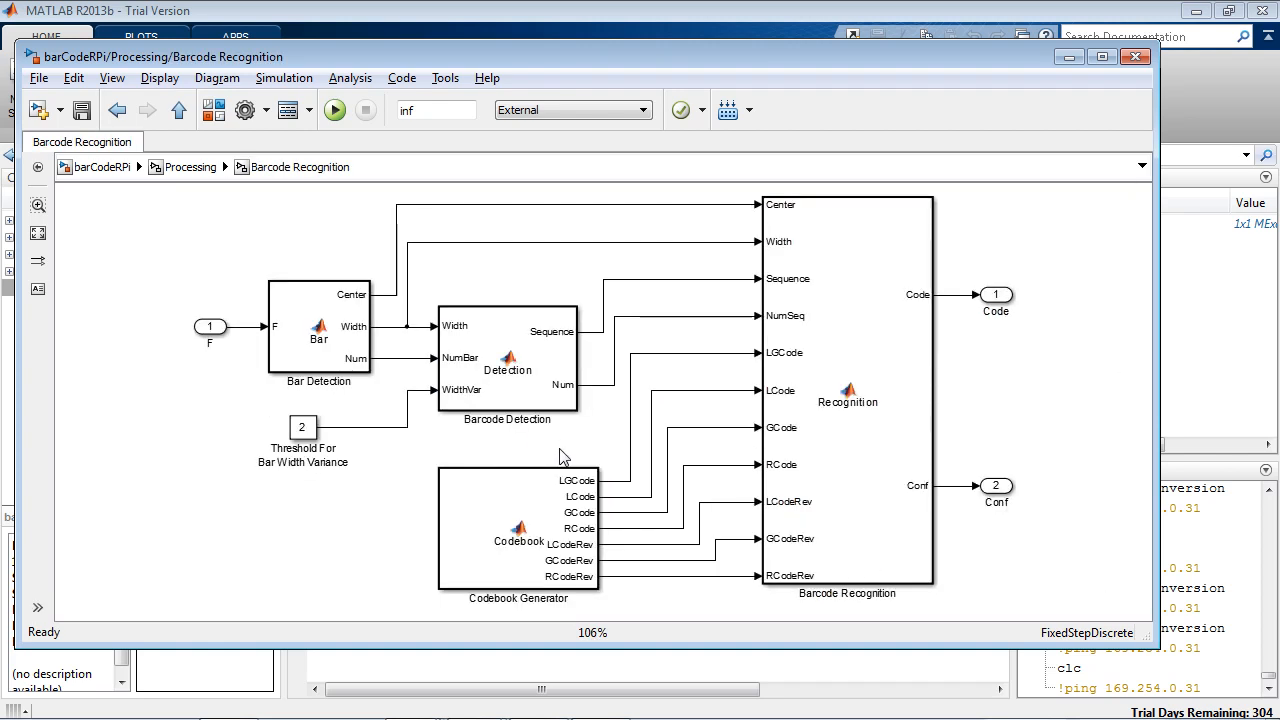
click(180, 113)
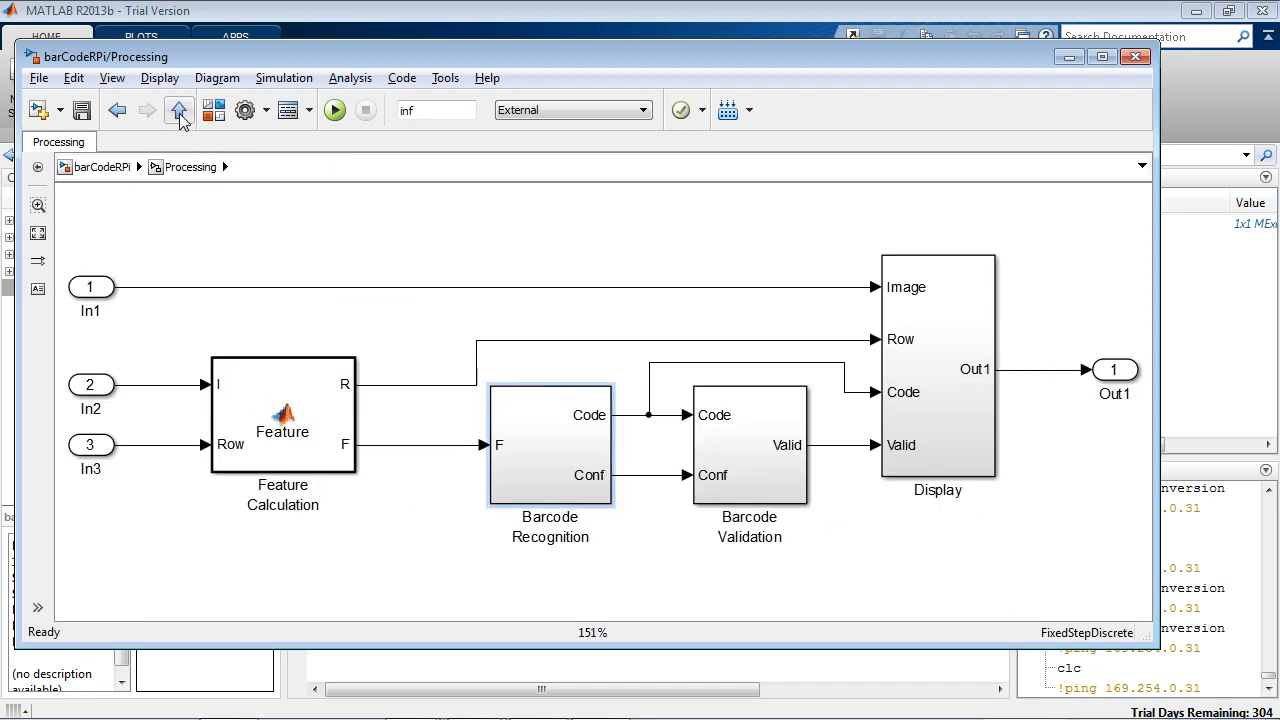
click(180, 113)
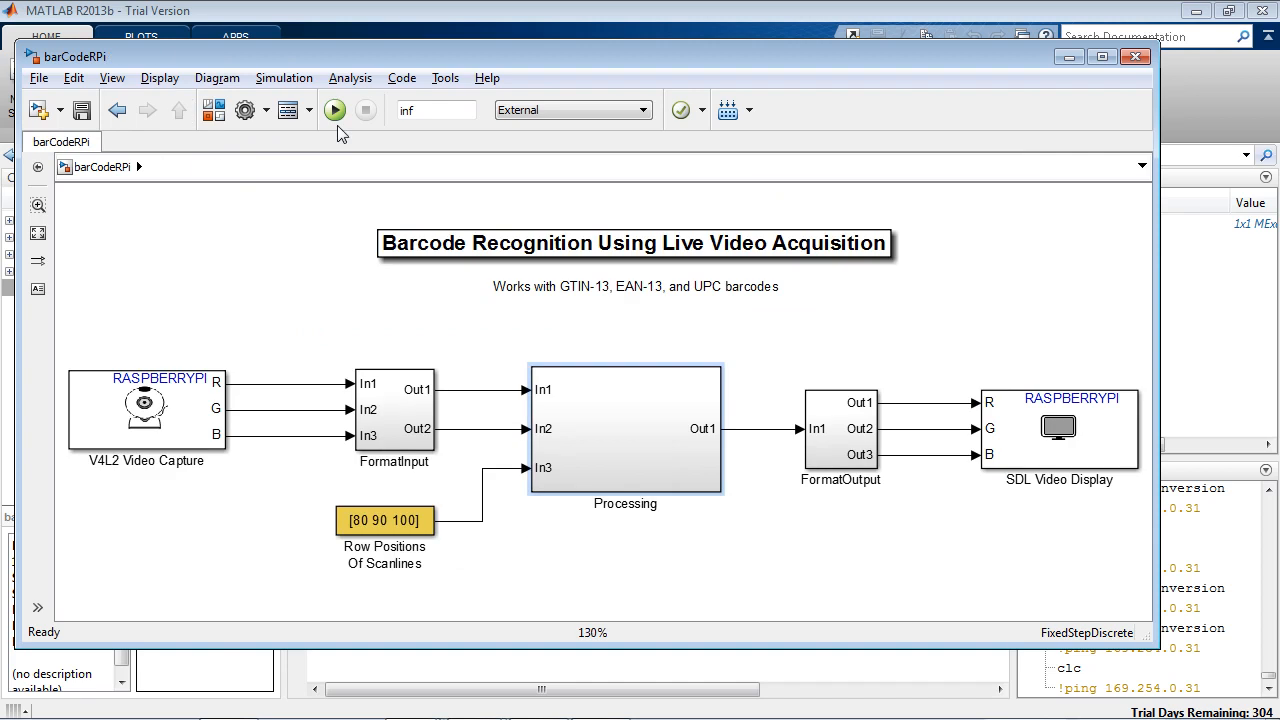
Step: Review and accept the Run on Target Hardware options for barCodeRPi, and run the model on the Raspberry Pi
click(447, 80)
mouse_move(512, 250)
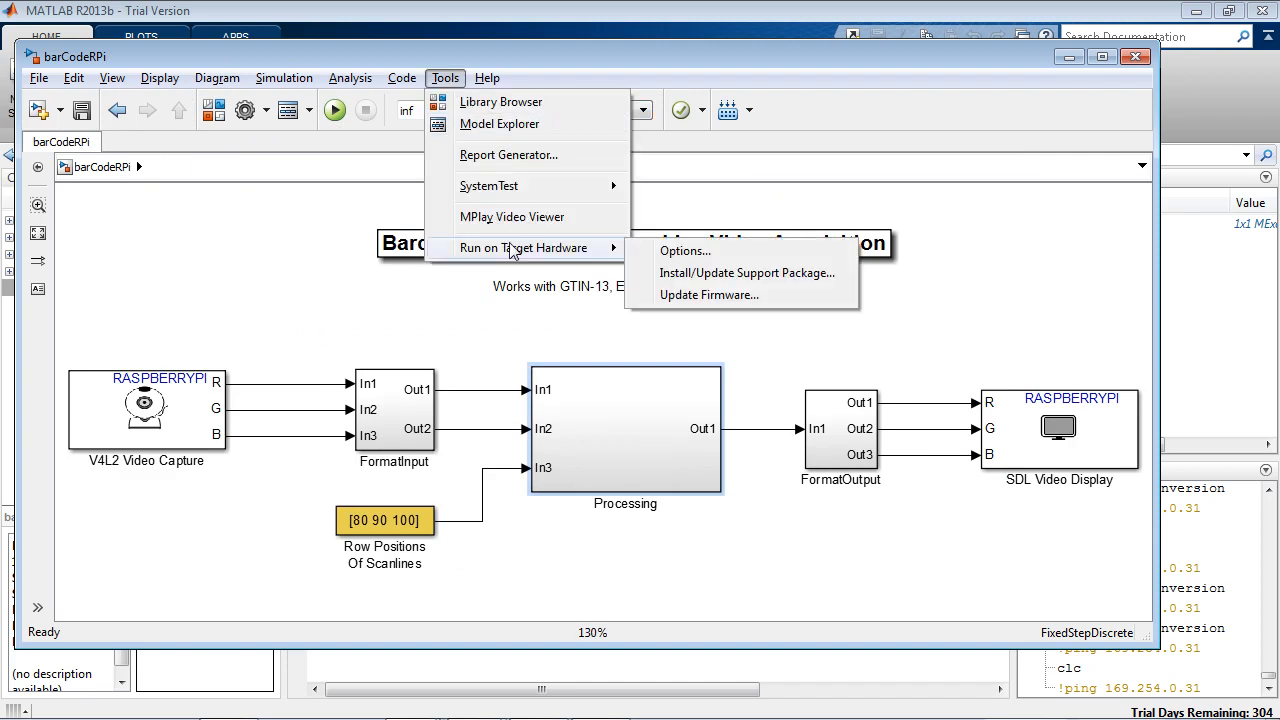
click(673, 255)
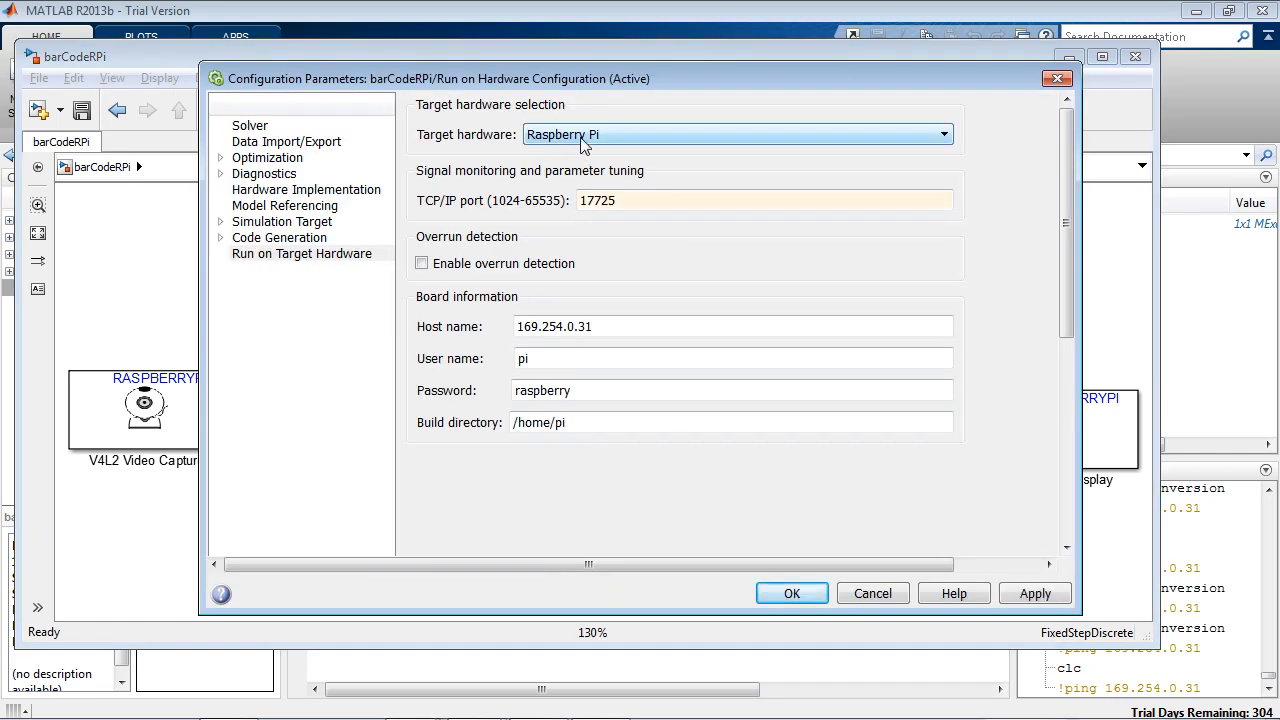
click(797, 593)
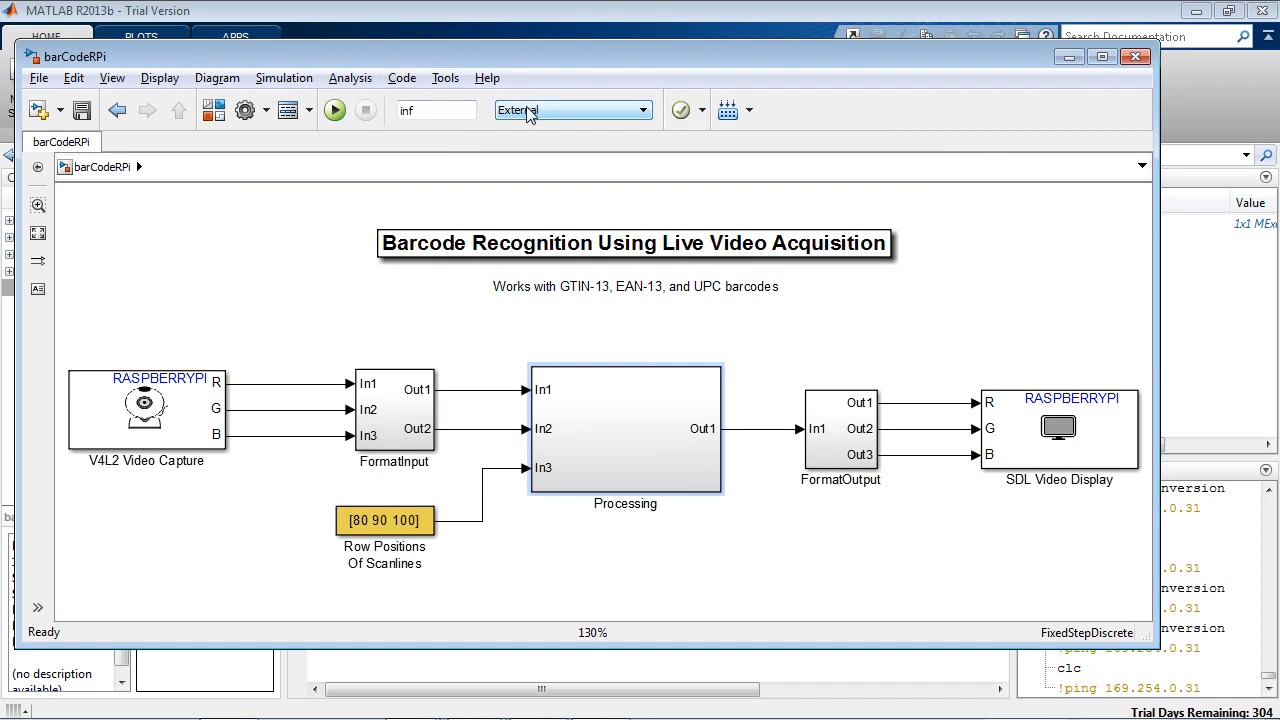
click(335, 110)
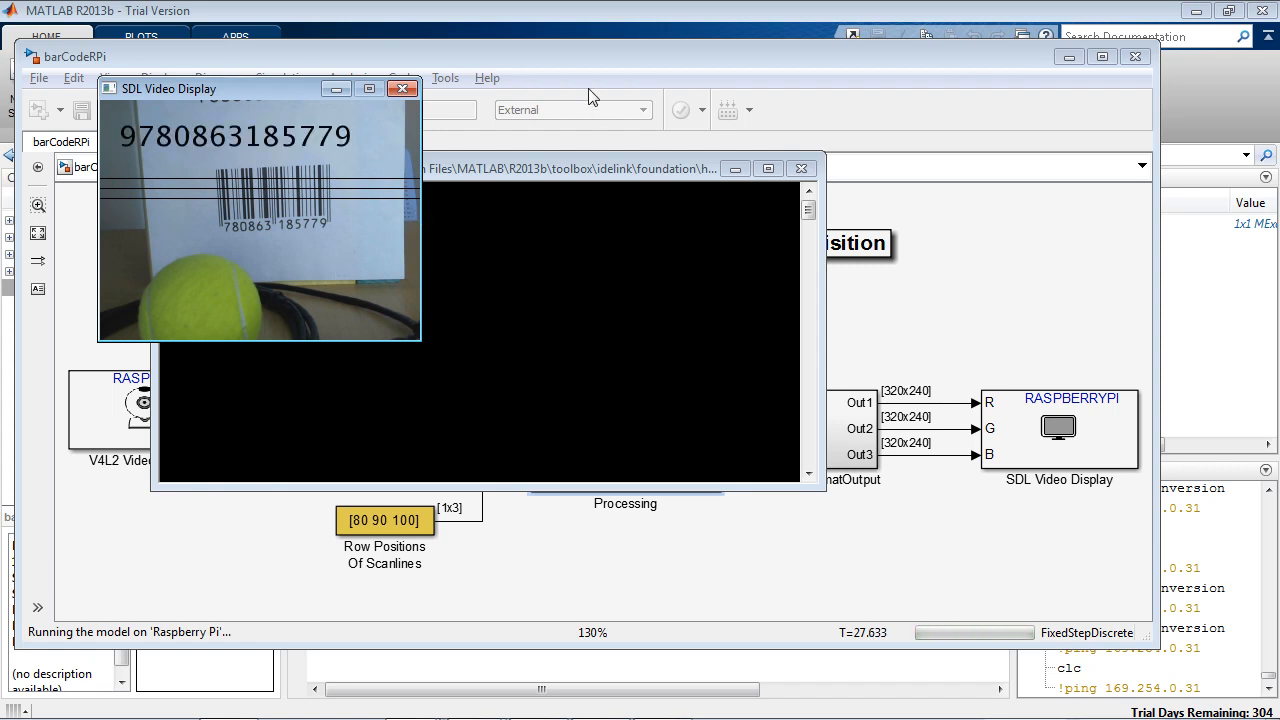
Step: Bring the barCodeRPi model window to the front and stop the running model
click(602, 57)
click(366, 110)
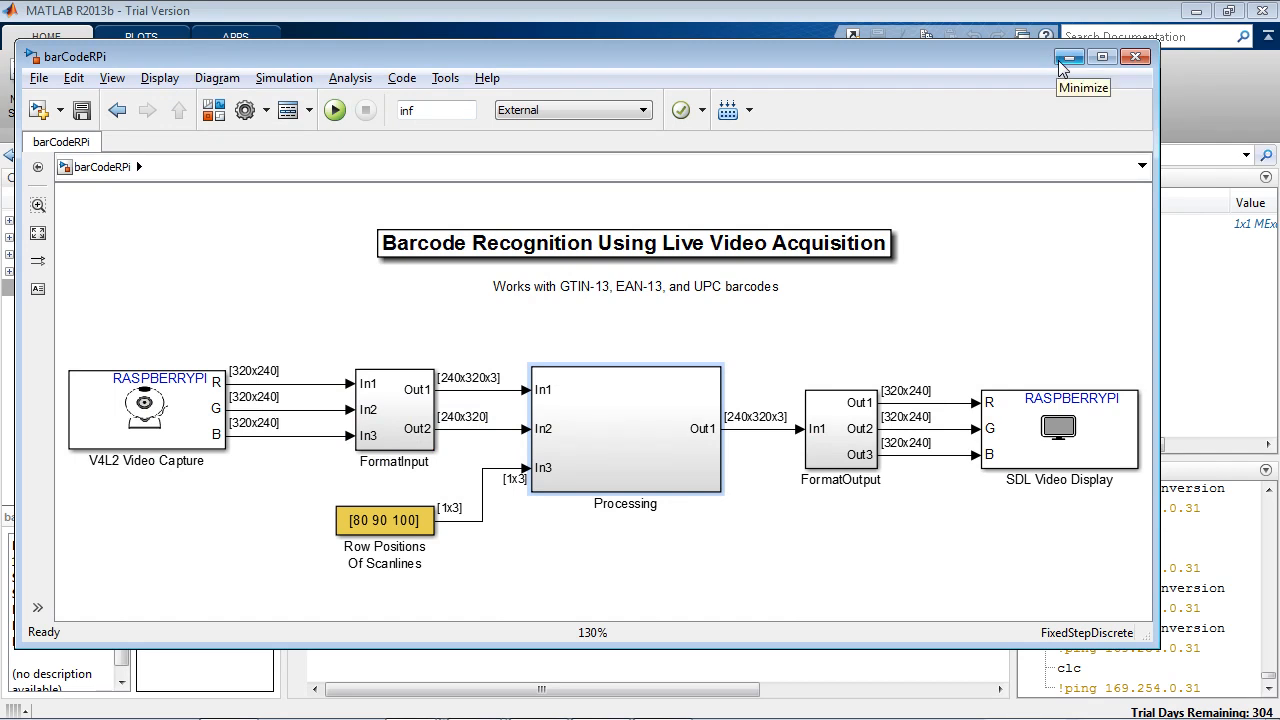
key(alt+Tab)
key(alt+Tab)
key(alt+Tab)
key(alt+Tab)
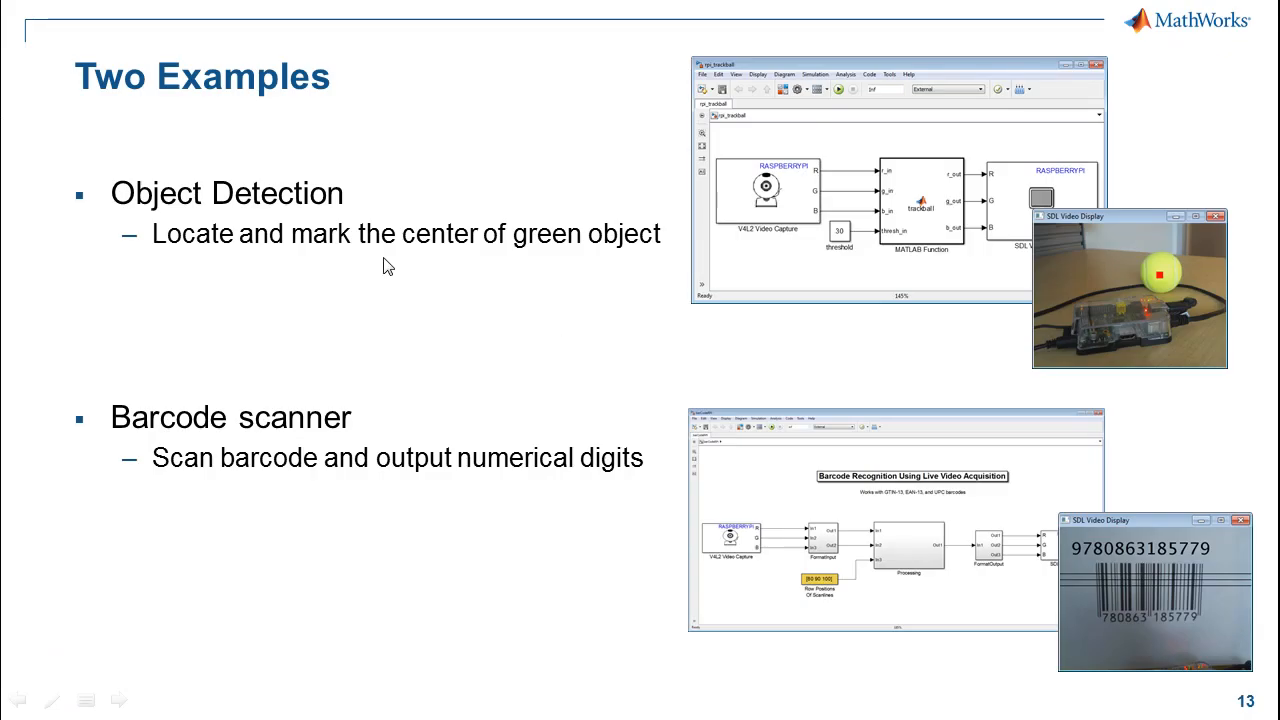
click(414, 302)
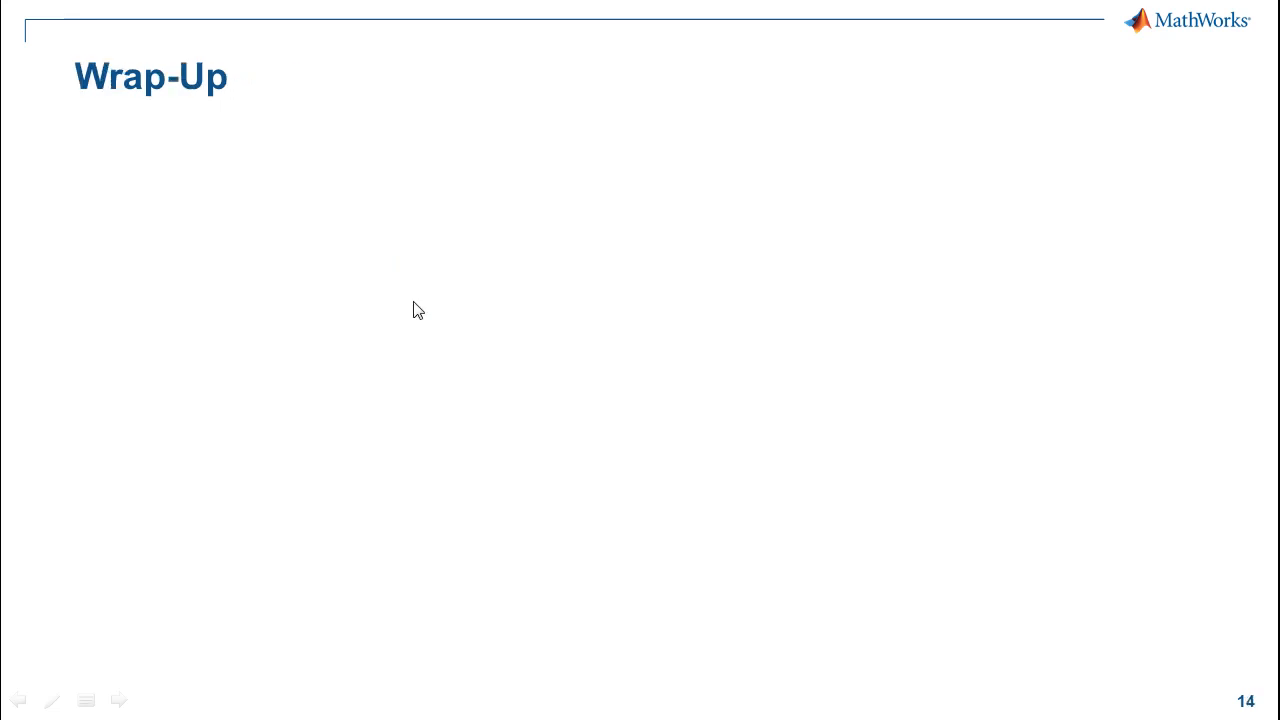
click(418, 310)
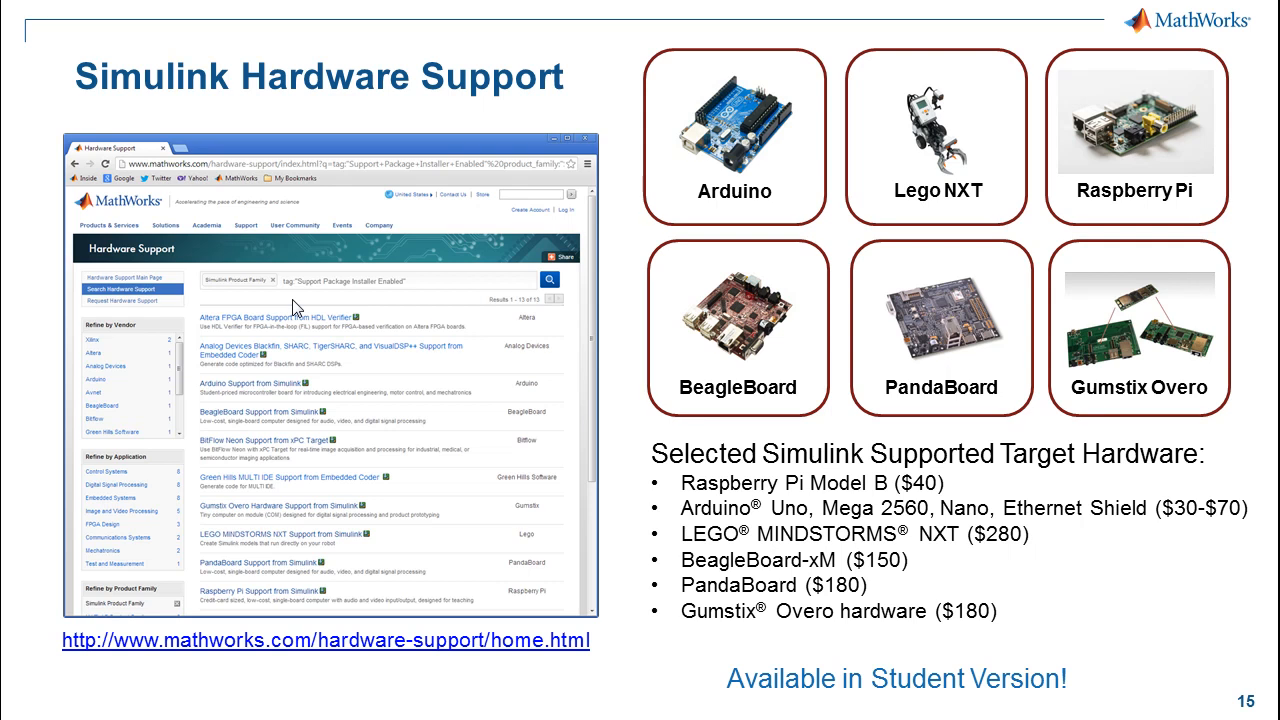
Step: Switch to Internet Explorer and find the Raspberry Pi Support from Simulink entry on the MathWorks Hardware Support page
key(alt+Tab)
key(alt+Tab)
key(alt+Tab)
key(alt+Tab)
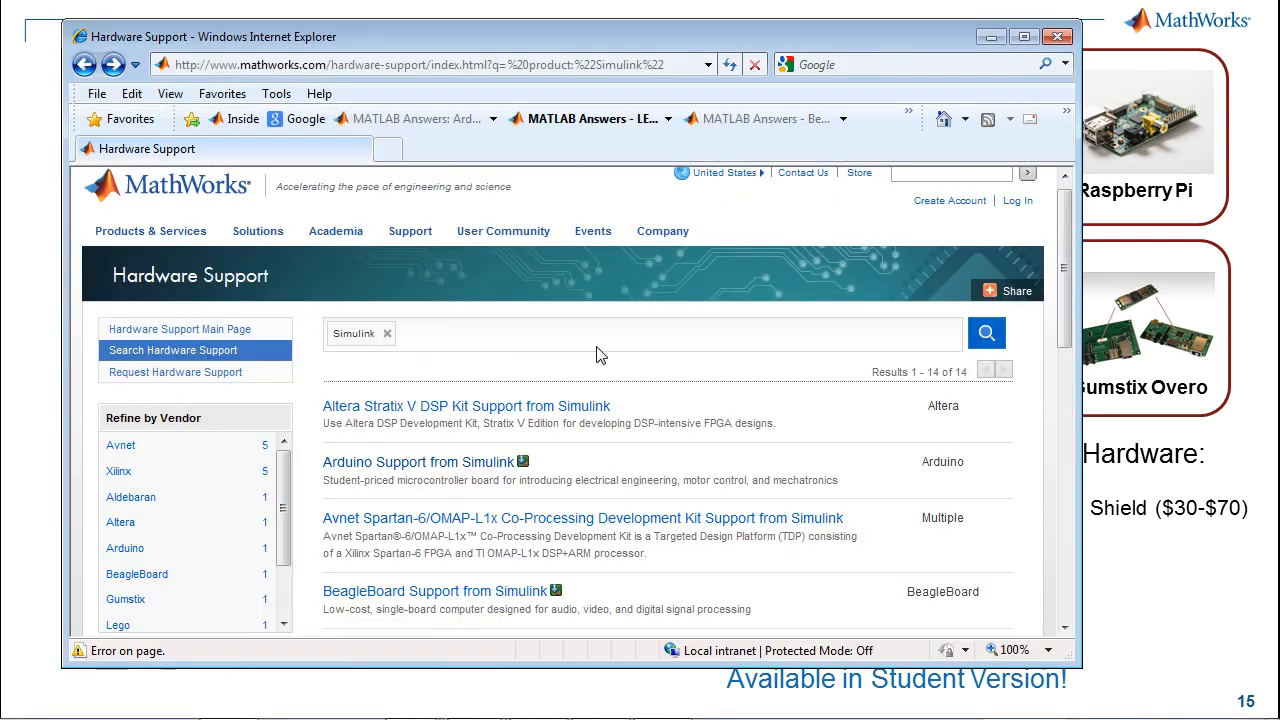
scroll(668, 371, down, 1)
scroll(668, 371, down, 5)
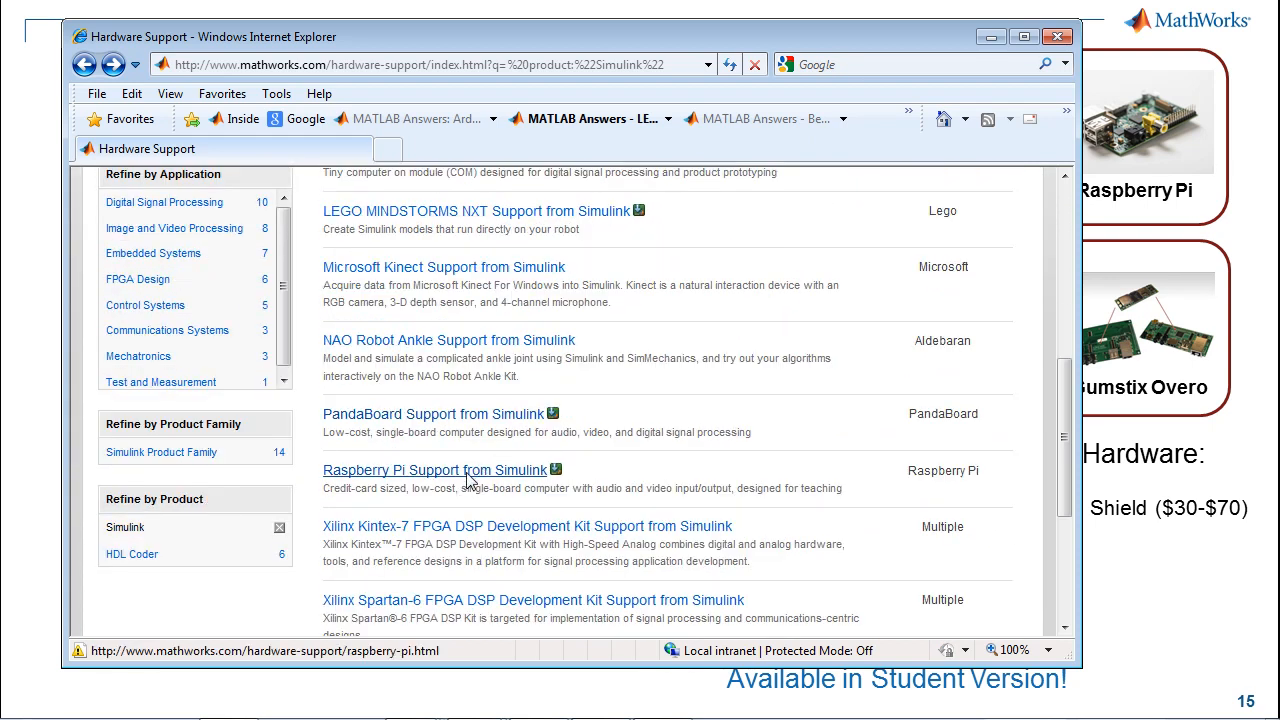
Step: Open the Raspberry Pi Support from Simulink page, review its description, getting started resources and requirements, and return to the hardware list
click(450, 470)
scroll(447, 465, down, 5)
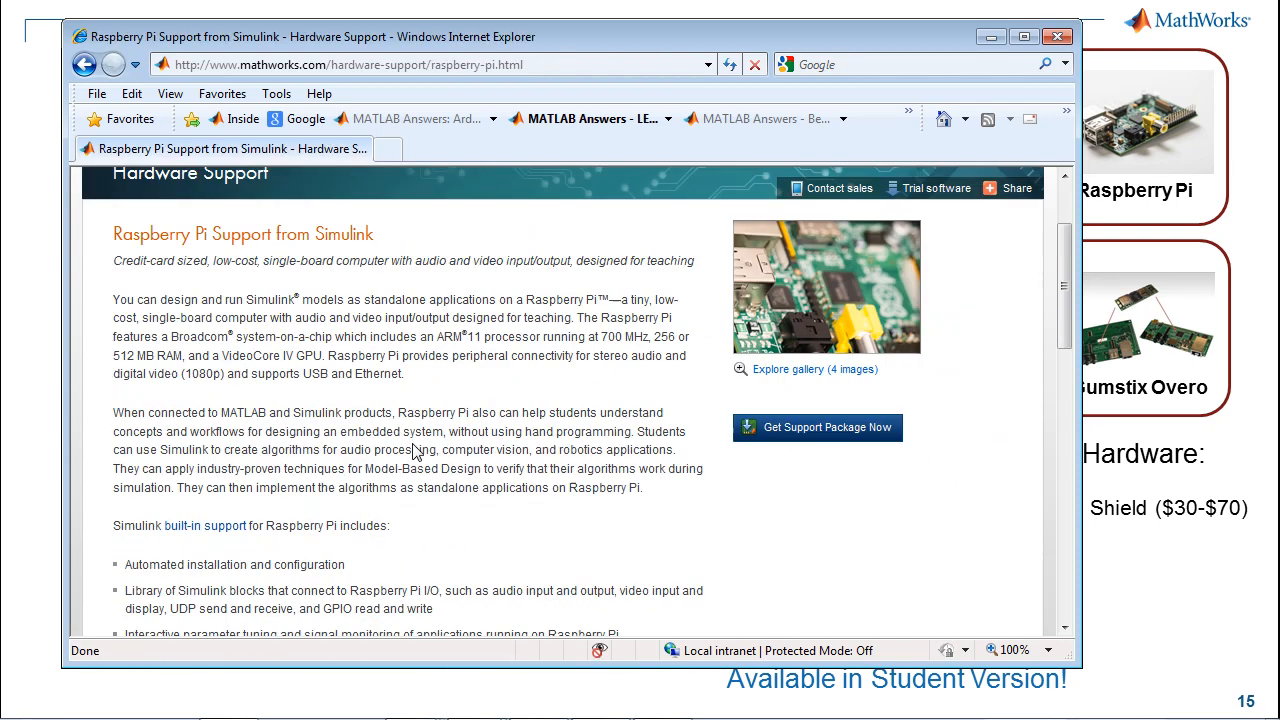
scroll(417, 452, down, 2)
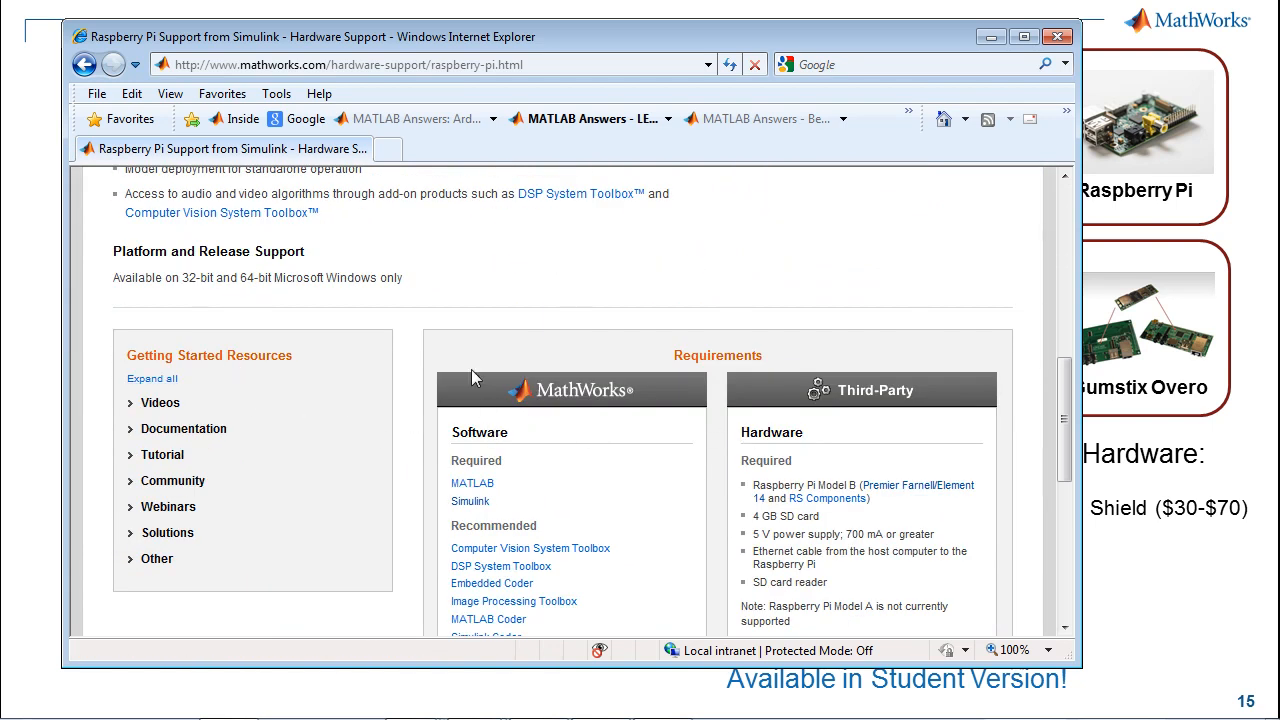
scroll(471, 369, up, 1)
click(85, 65)
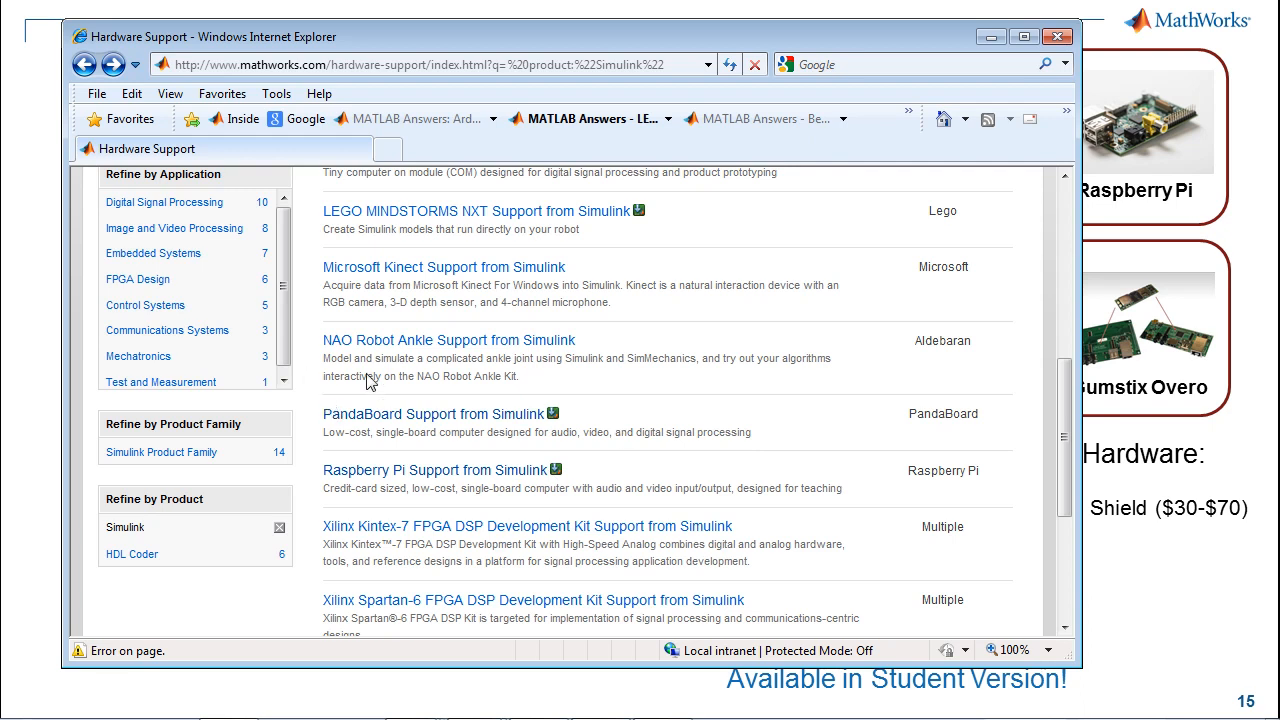
Step: Look through the other Simulink-supported hardware entries back up to the start of the Hardware Support list
scroll(371, 381, up, 1)
scroll(371, 381, up, 3)
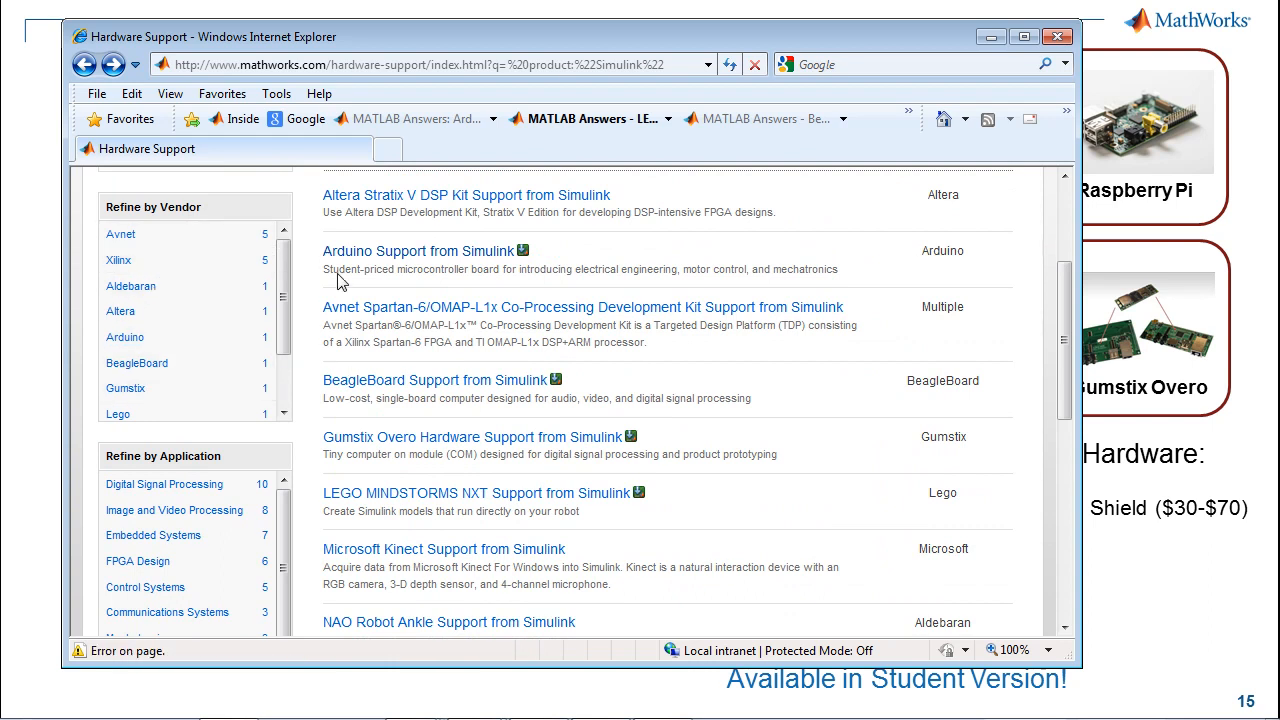
scroll(327, 303, up, 2)
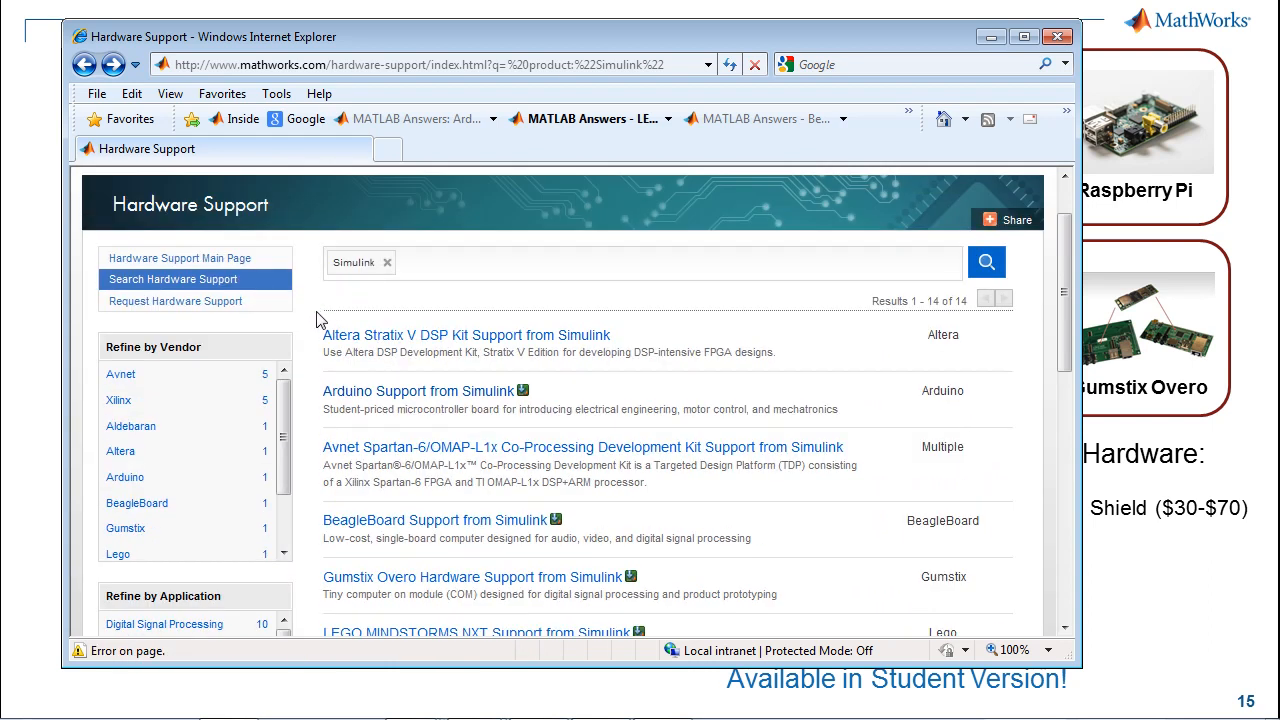
Step: Switch back to the presentation and advance from the Simulink Hardware Support slide to the Additional Resources slide
key(alt+Tab)
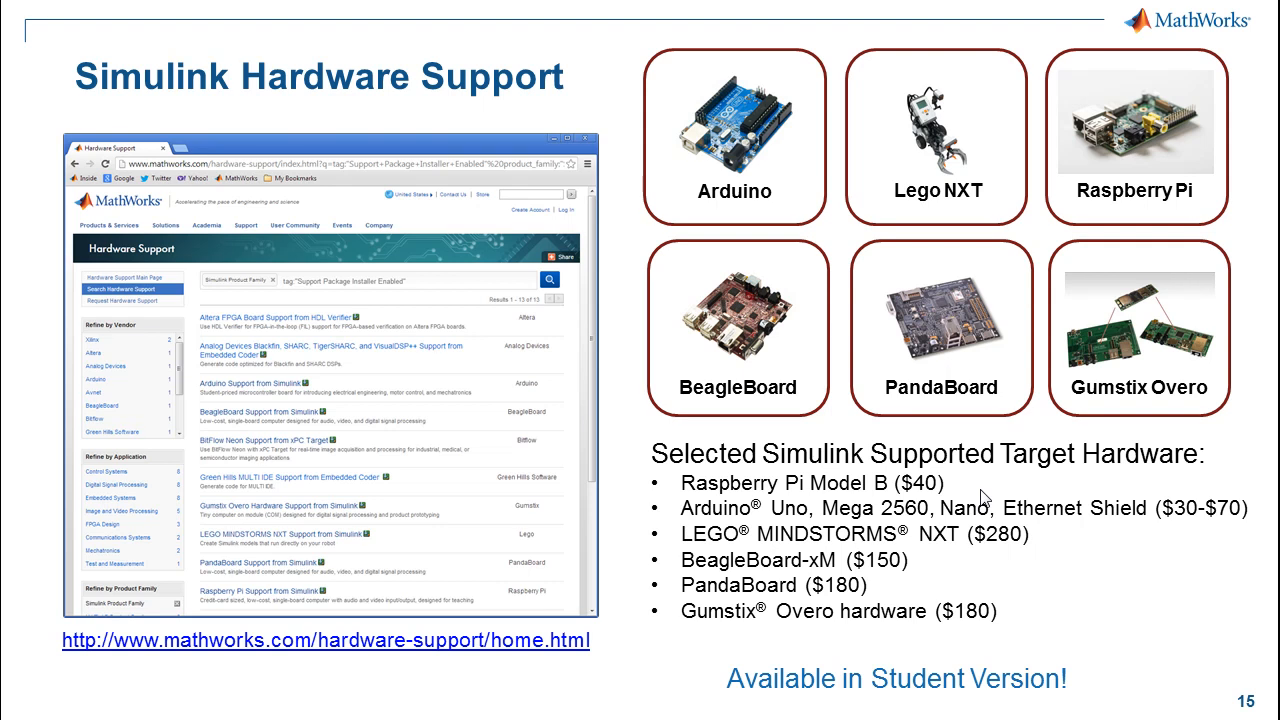
key(Right)
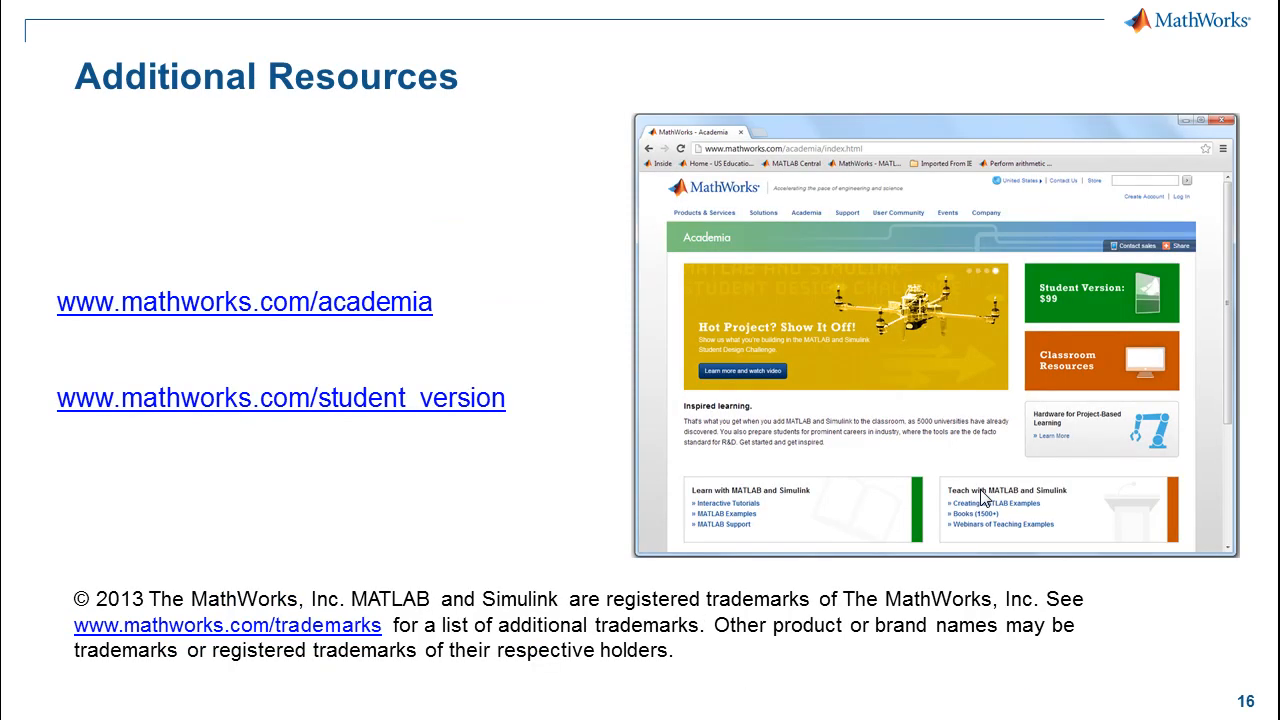